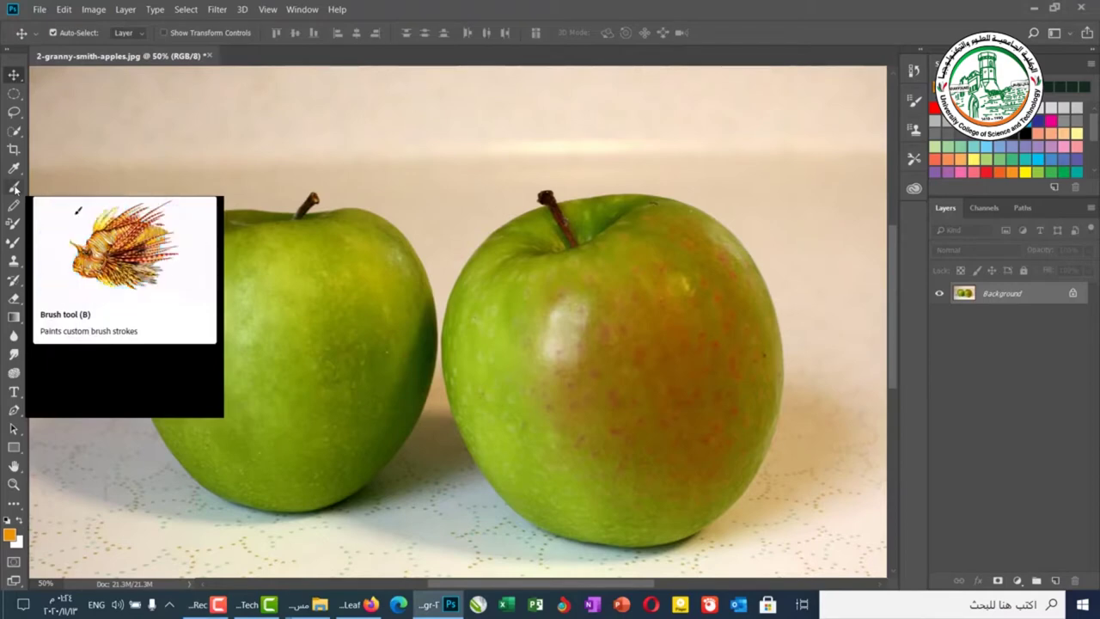
Add a new empty layer above the Background and choose the Soft Round brush from General Brushes.
{"action": "left_click", "coordinate": [14, 188]}
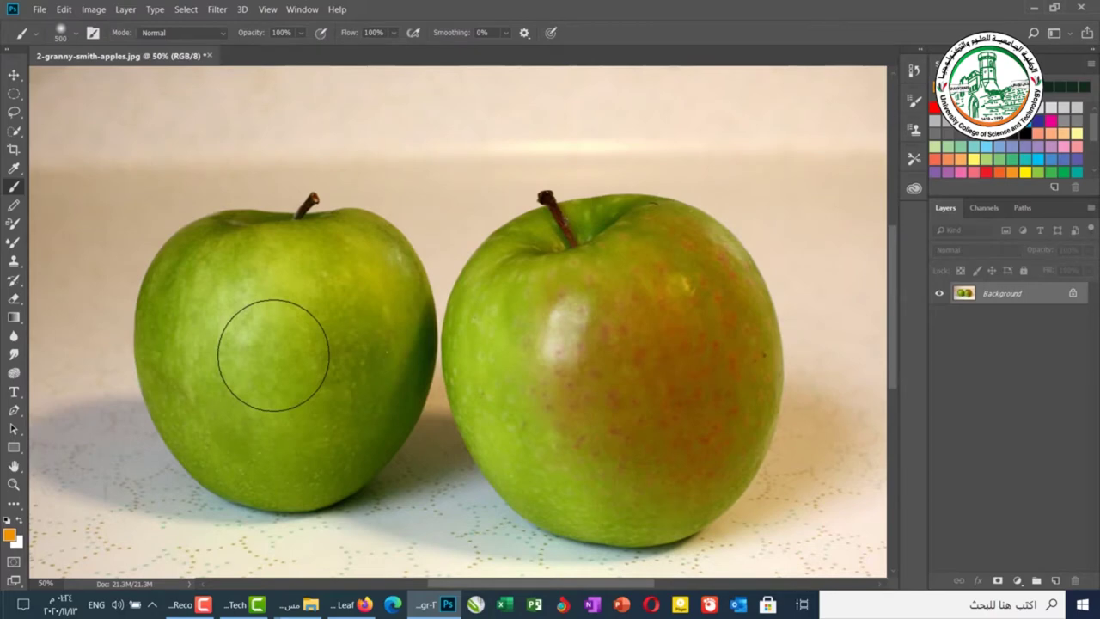
{"action": "left_click", "coordinate": [1055, 581]}
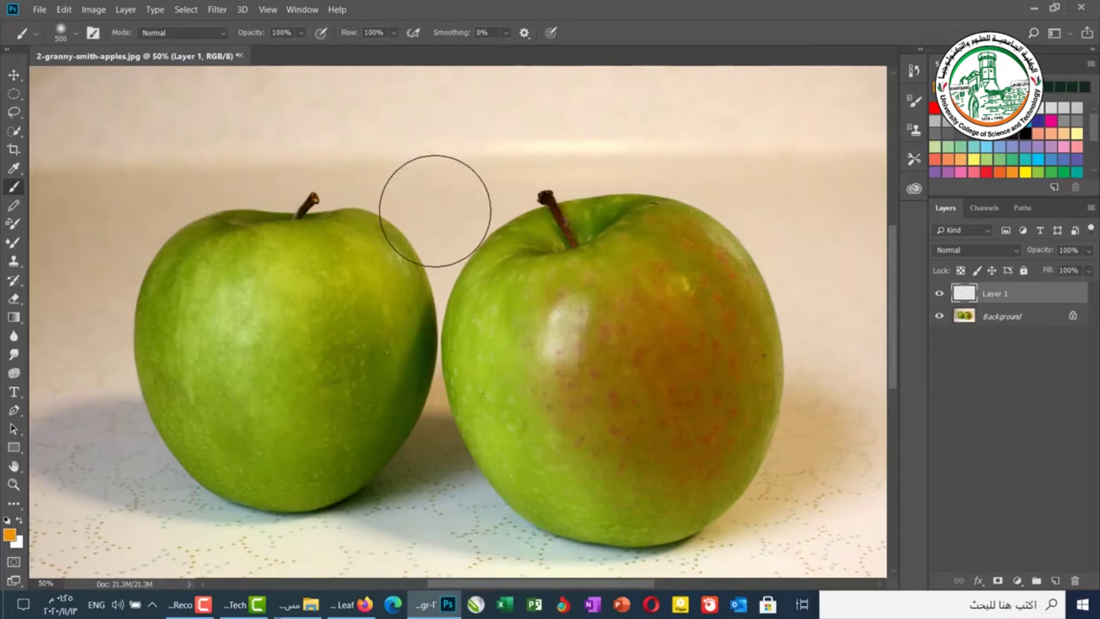
{"action": "left_click", "coordinate": [75, 34]}
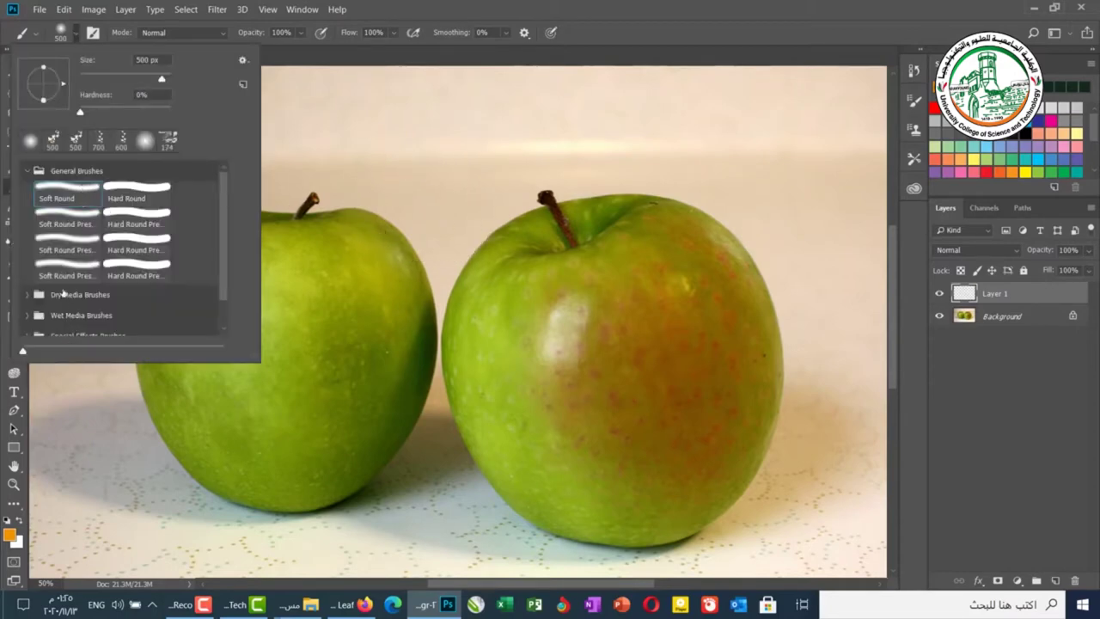
{"action": "right_click", "coordinate": [439, 252]}
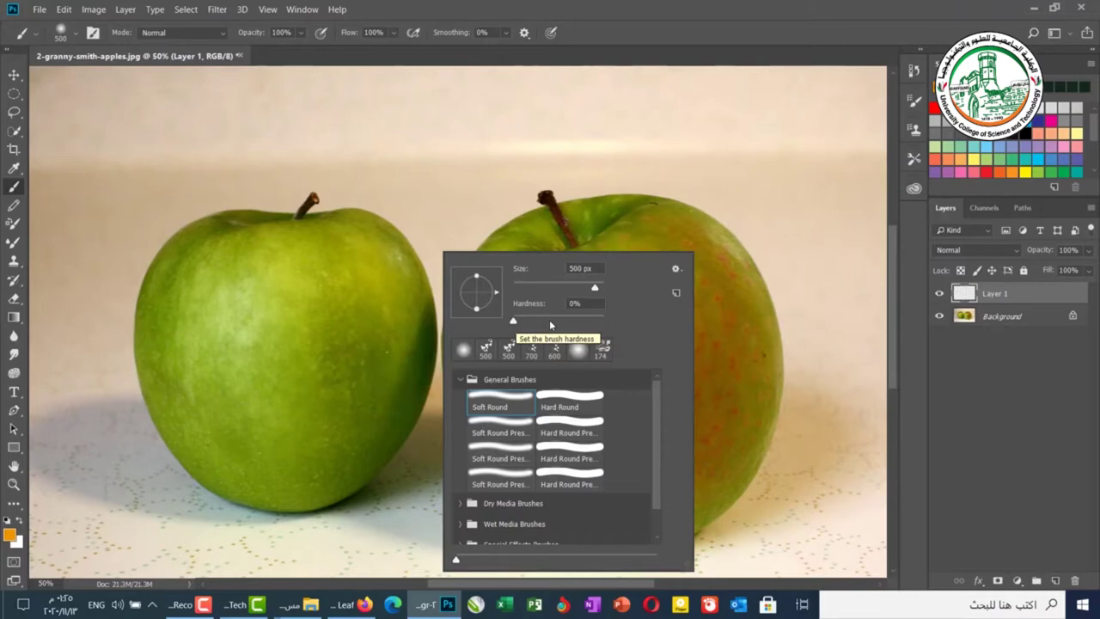
{"action": "left_click", "coordinate": [461, 379]}
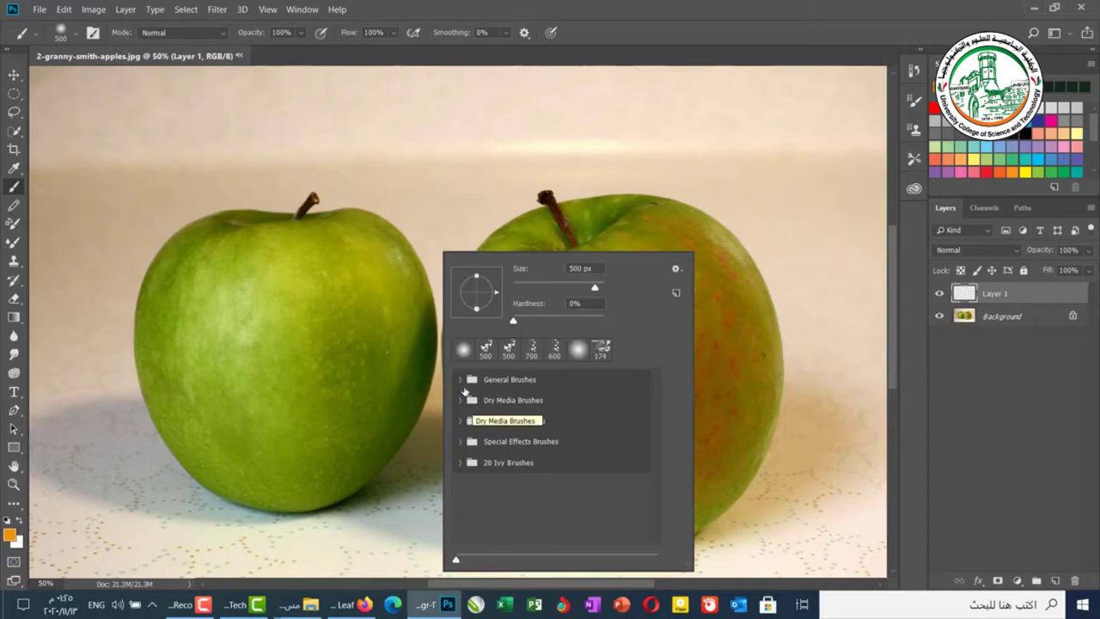
{"action": "left_click", "coordinate": [460, 380]}
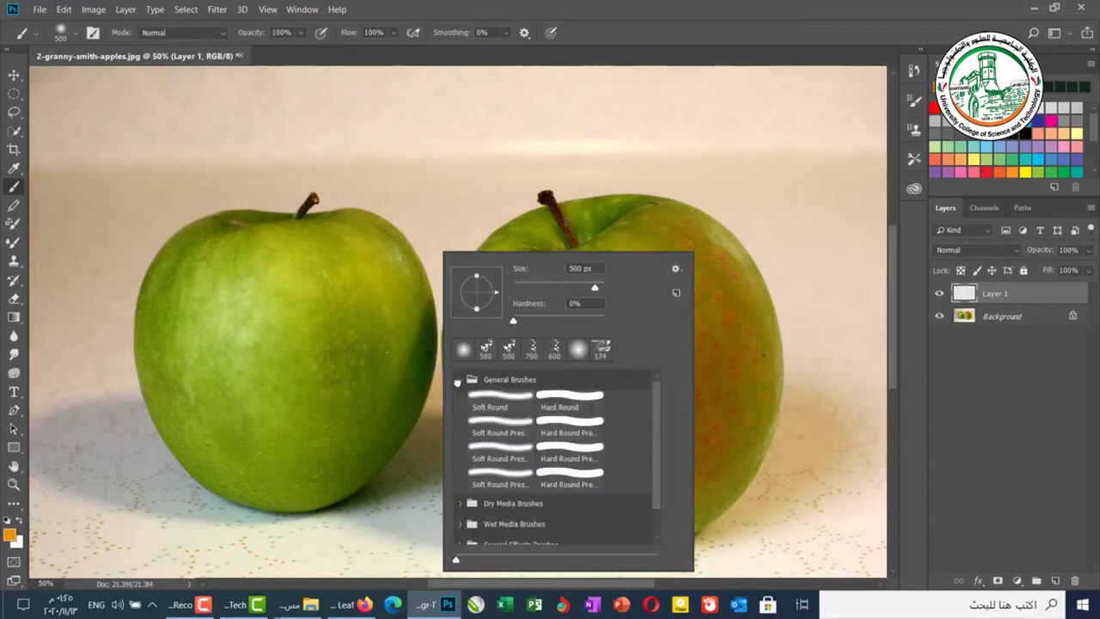
{"action": "double_click", "coordinate": [503, 402]}
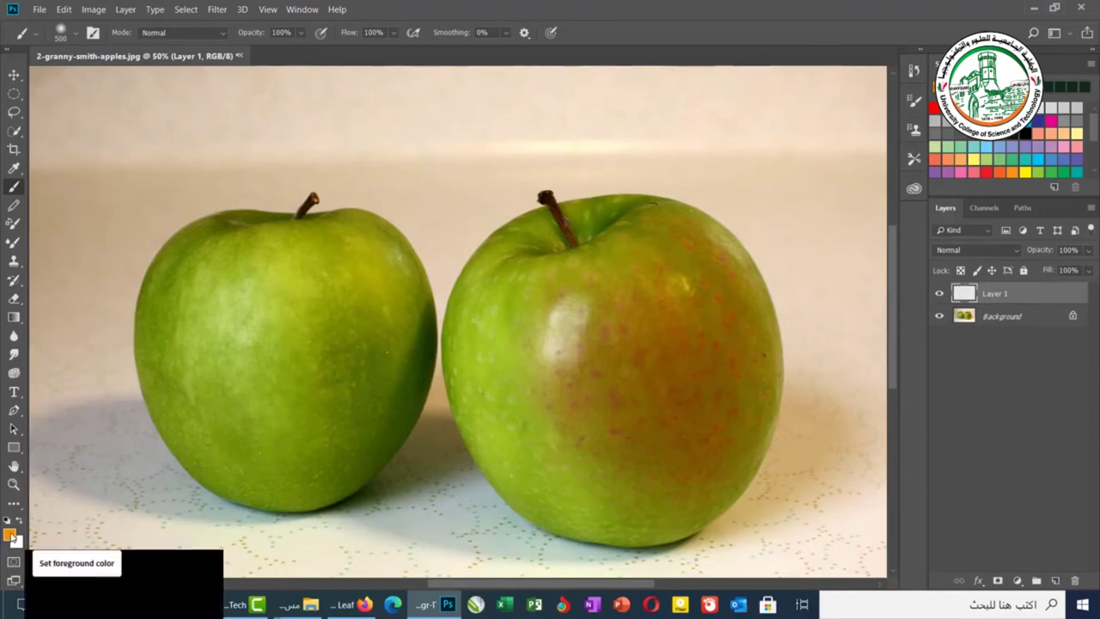
Set the foreground color to the olive green 617300, sampled from the smaller apple's surface.
{"action": "left_click", "coordinate": [11, 534]}
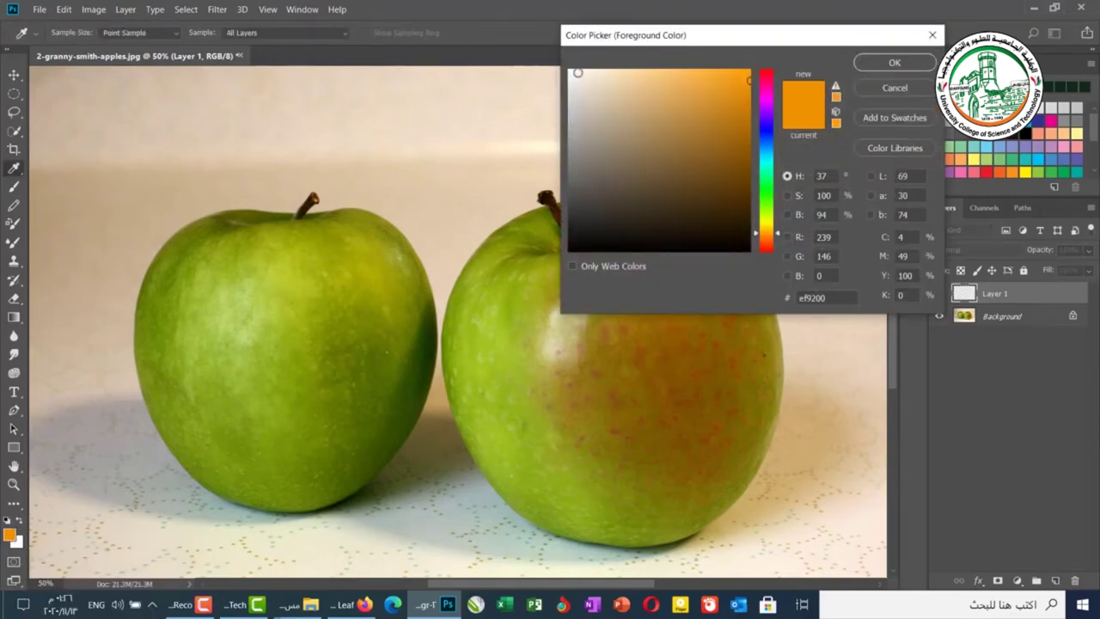
{"action": "left_click_drag", "start_coordinate": [769, 162], "coordinate": [771, 102]}
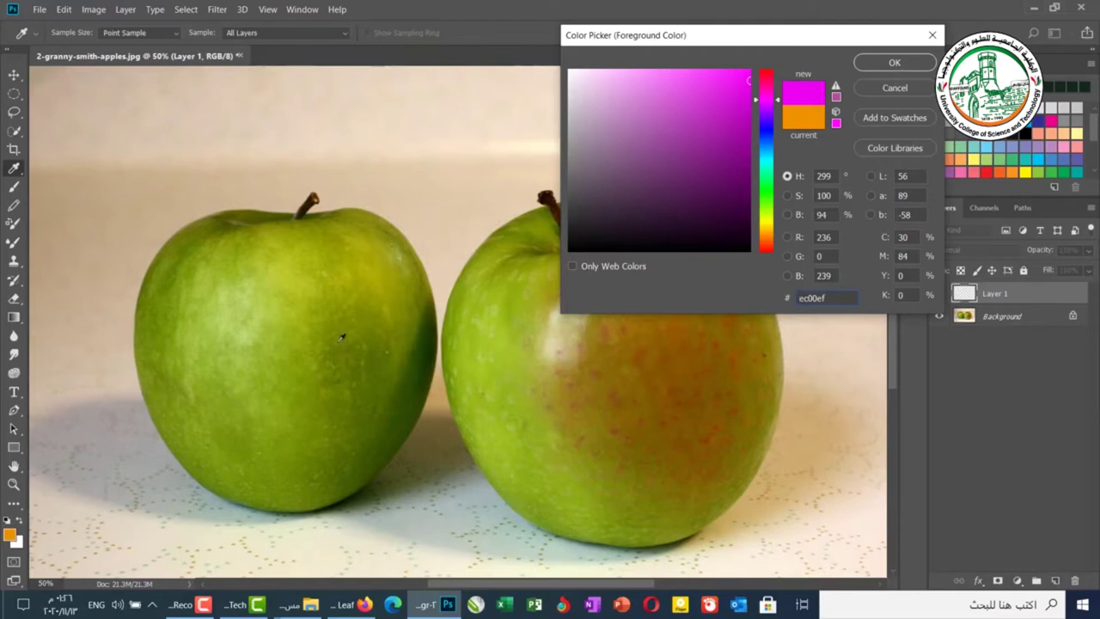
{"action": "left_click", "coordinate": [371, 340]}
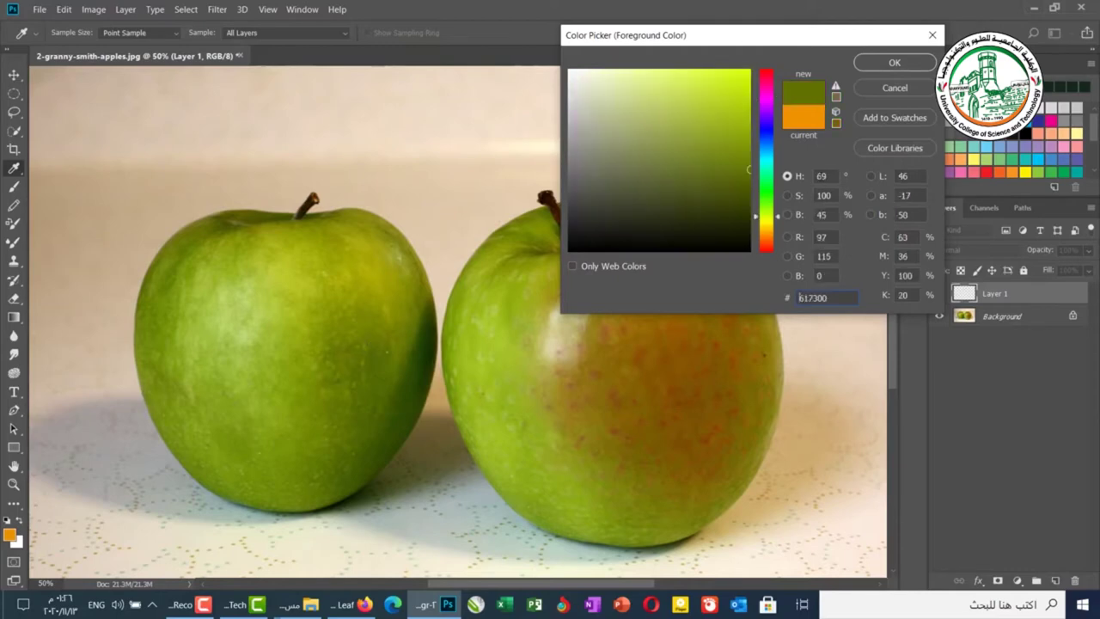
{"action": "left_click", "coordinate": [862, 67]}
Paint two soft dabs and a long wavy stroke on Layer 1, hiding the Background meanwhile and showing it again.
{"action": "key", "text": "b"}
{"action": "left_click", "coordinate": [246, 253]}
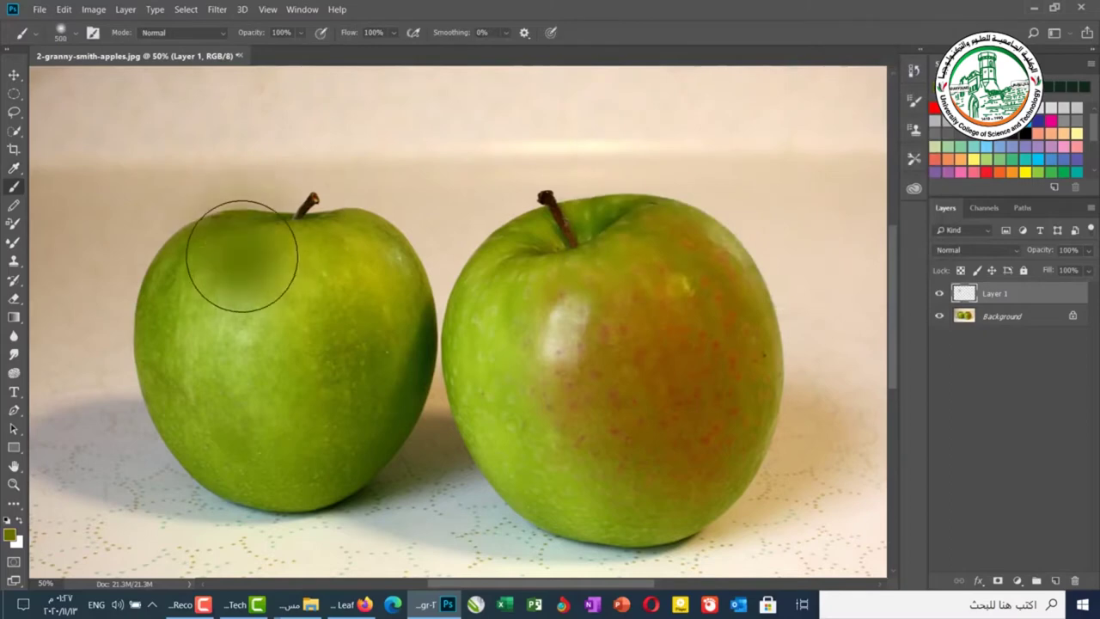
{"action": "left_click", "coordinate": [939, 317]}
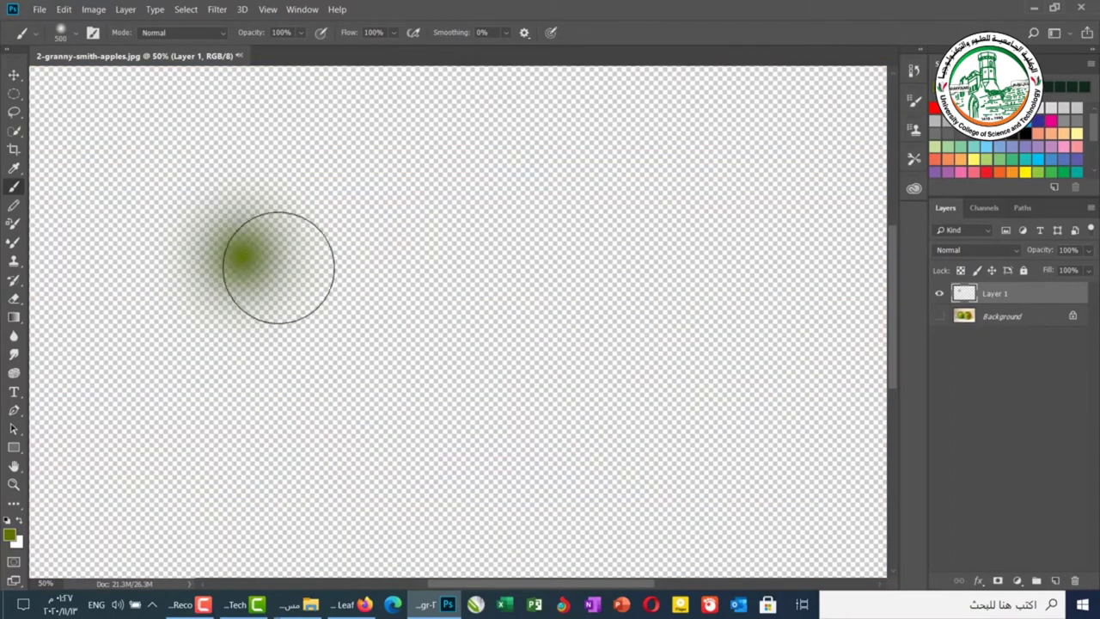
{"action": "left_click", "coordinate": [396, 164]}
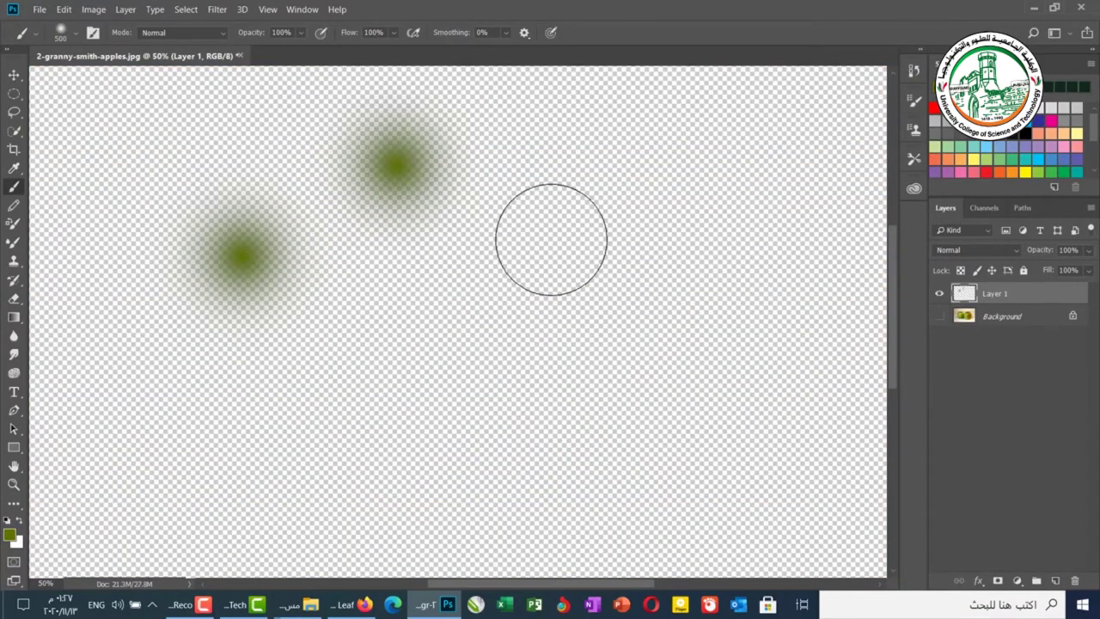
{"action": "mouse_move", "coordinate": [558, 226]}
{"action": "left_mouse_down"}
{"action": "mouse_move", "coordinate": [715, 259]}
{"action": "mouse_move", "coordinate": [733, 306]}
{"action": "mouse_move", "coordinate": [574, 417]}
{"action": "mouse_move", "coordinate": [494, 429]}
{"action": "mouse_move", "coordinate": [371, 400]}
{"action": "mouse_move", "coordinate": [301, 481]}
{"action": "mouse_move", "coordinate": [243, 470]}
{"action": "mouse_move", "coordinate": [167, 400]}
{"action": "left_mouse_up"}
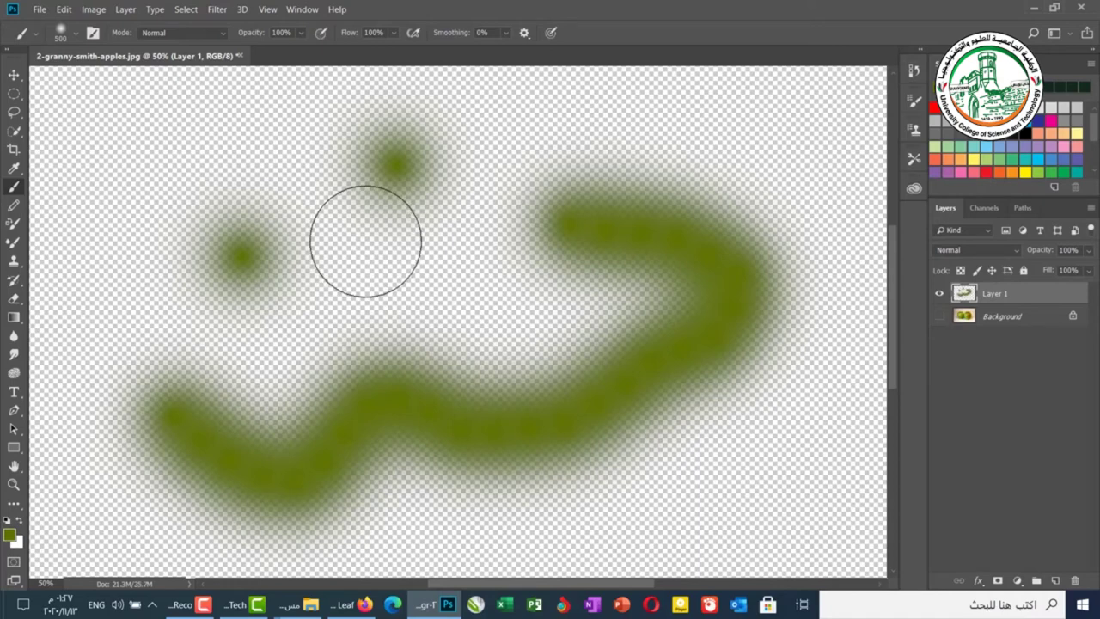
{"action": "right_click", "coordinate": [367, 241]}
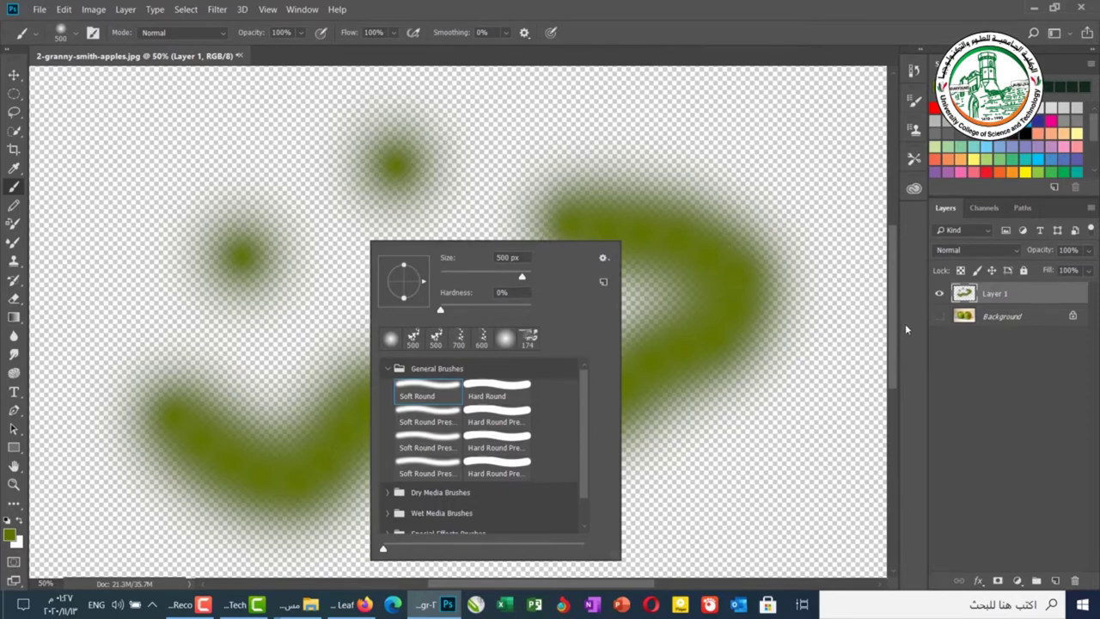
{"action": "left_click", "coordinate": [940, 316]}
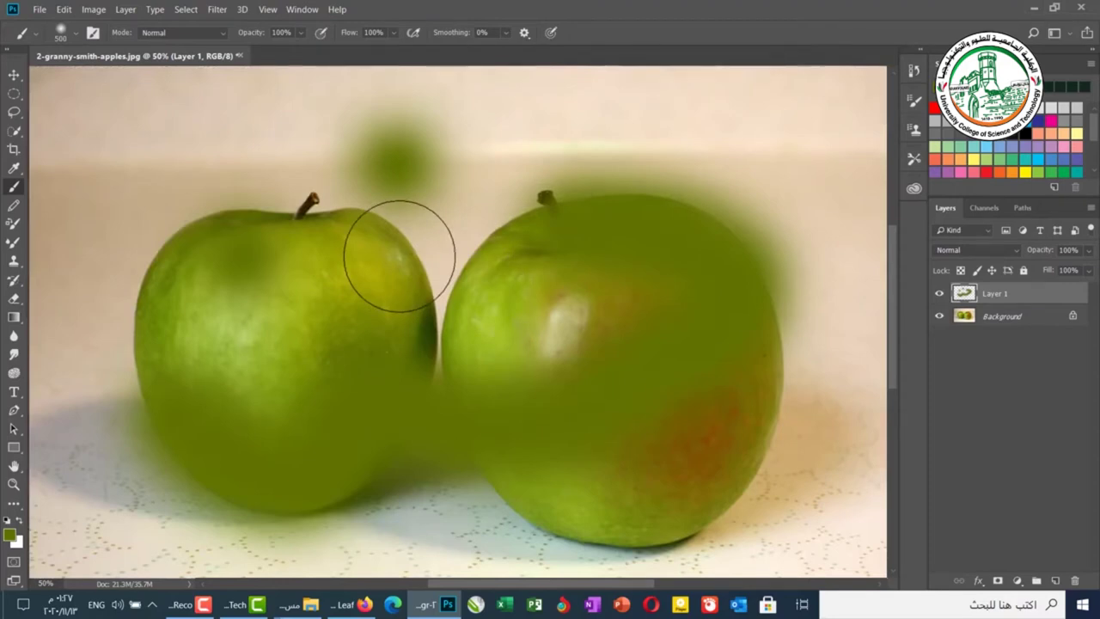
Free Transform Layer 1's paint to 54.33% width, 81.11% height and -45.07° rotation, placing it over the smaller apple.
{"action": "key", "text": "ctrl+t"}
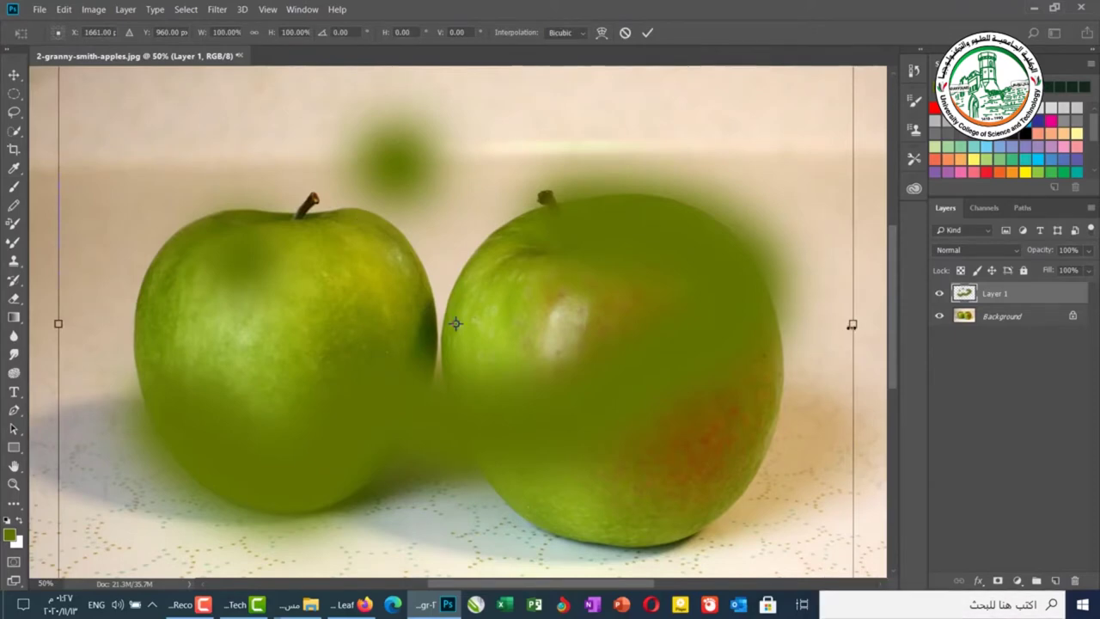
{"action": "left_click_drag", "start_coordinate": [852, 324], "coordinate": [490, 323]}
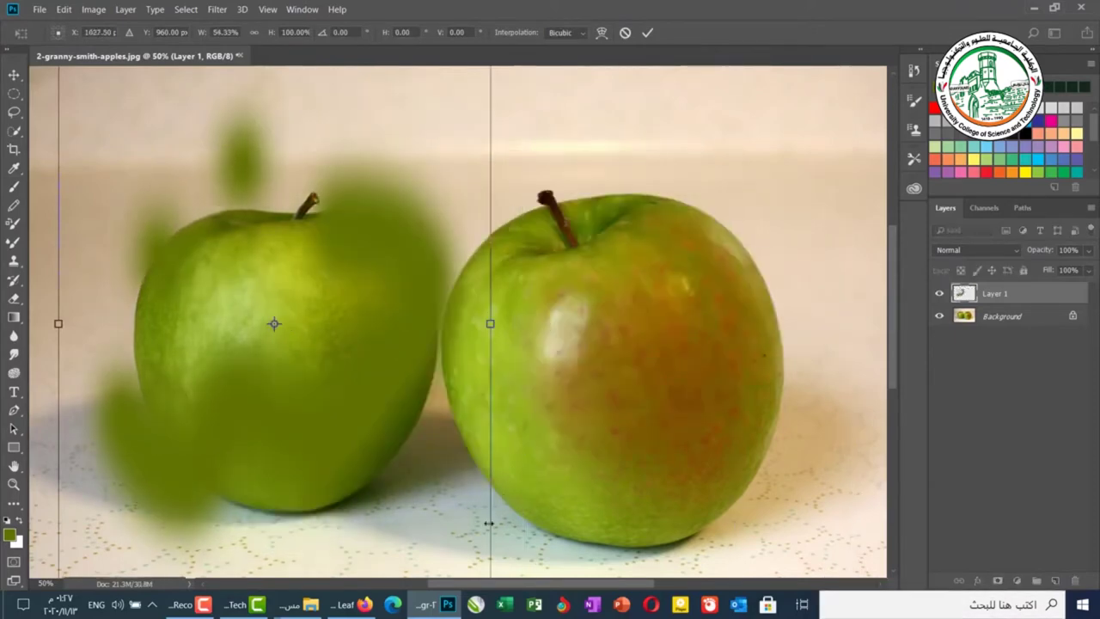
{"action": "left_click_drag", "start_coordinate": [332, 272], "coordinate": [334, 273]}
{"action": "left_click_drag", "start_coordinate": [339, 353], "coordinate": [341, 458]}
{"action": "left_click_drag", "start_coordinate": [493, 128], "coordinate": [177, 140]}
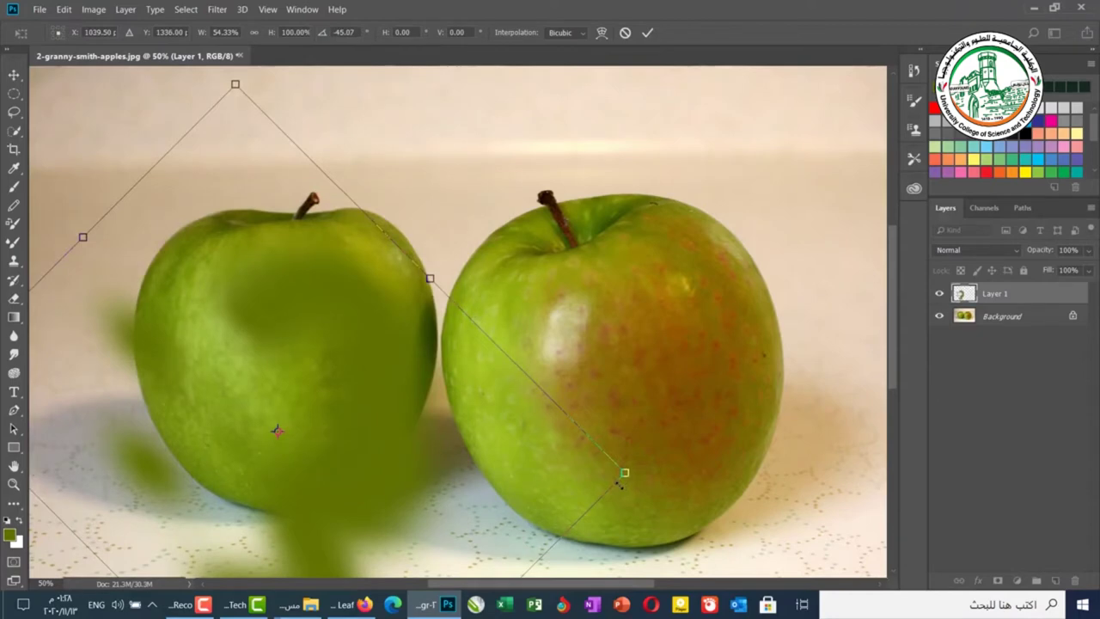
{"action": "left_click_drag", "start_coordinate": [624, 469], "coordinate": [327, 344]}
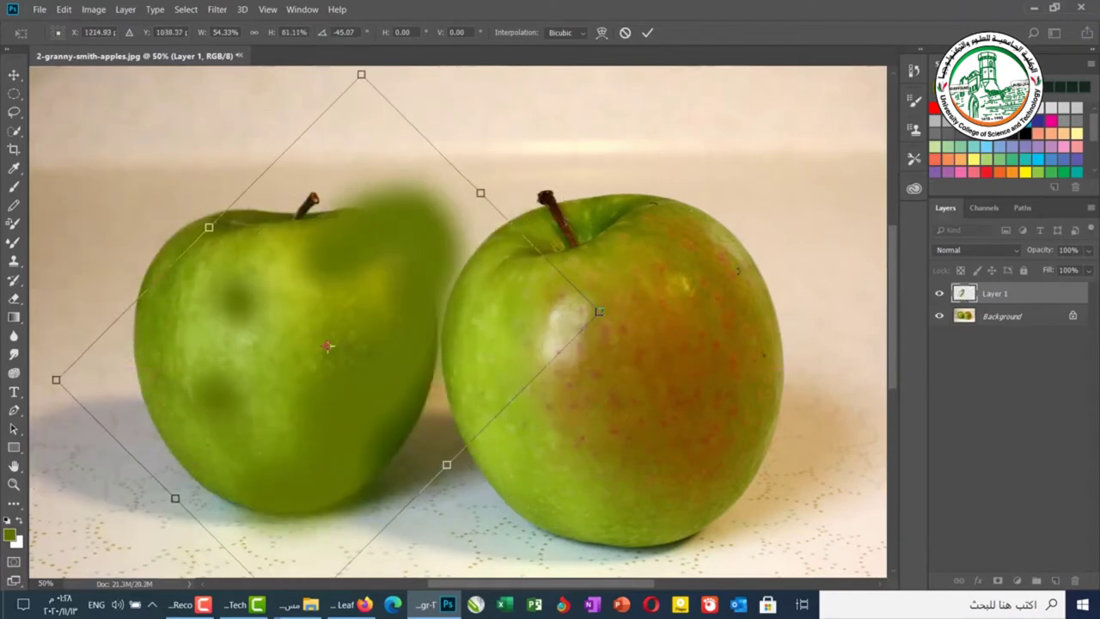
{"action": "left_click_drag", "start_coordinate": [1088, 250], "coordinate": [1086, 281]}
{"action": "left_click", "coordinate": [647, 32]}
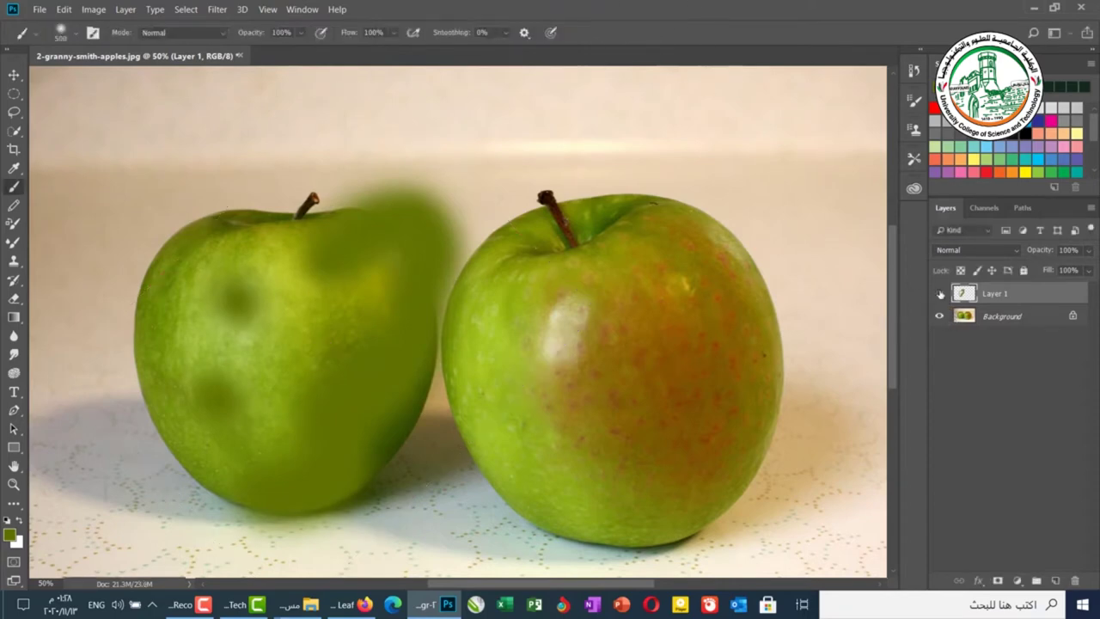
Try a brush stroke across the apples directly on the Background with Layer 1 hidden, and show Layer 1 again.
{"action": "left_click", "coordinate": [940, 293]}
{"action": "left_click", "coordinate": [989, 316]}
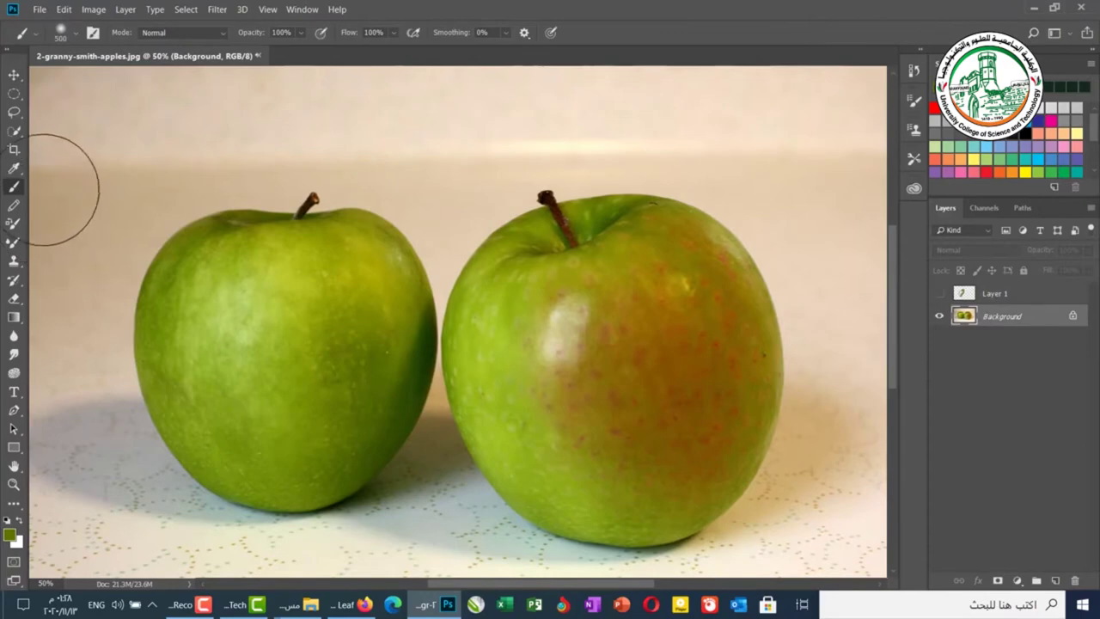
{"action": "mouse_move", "coordinate": [234, 262]}
{"action": "left_mouse_down"}
{"action": "mouse_move", "coordinate": [431, 360]}
{"action": "mouse_move", "coordinate": [501, 329]}
{"action": "mouse_move", "coordinate": [456, 260]}
{"action": "mouse_move", "coordinate": [202, 373]}
{"action": "mouse_move", "coordinate": [164, 473]}
{"action": "mouse_move", "coordinate": [242, 448]}
{"action": "mouse_move", "coordinate": [230, 453]}
{"action": "mouse_move", "coordinate": [555, 390]}
{"action": "mouse_move", "coordinate": [472, 405]}
{"action": "left_mouse_up"}
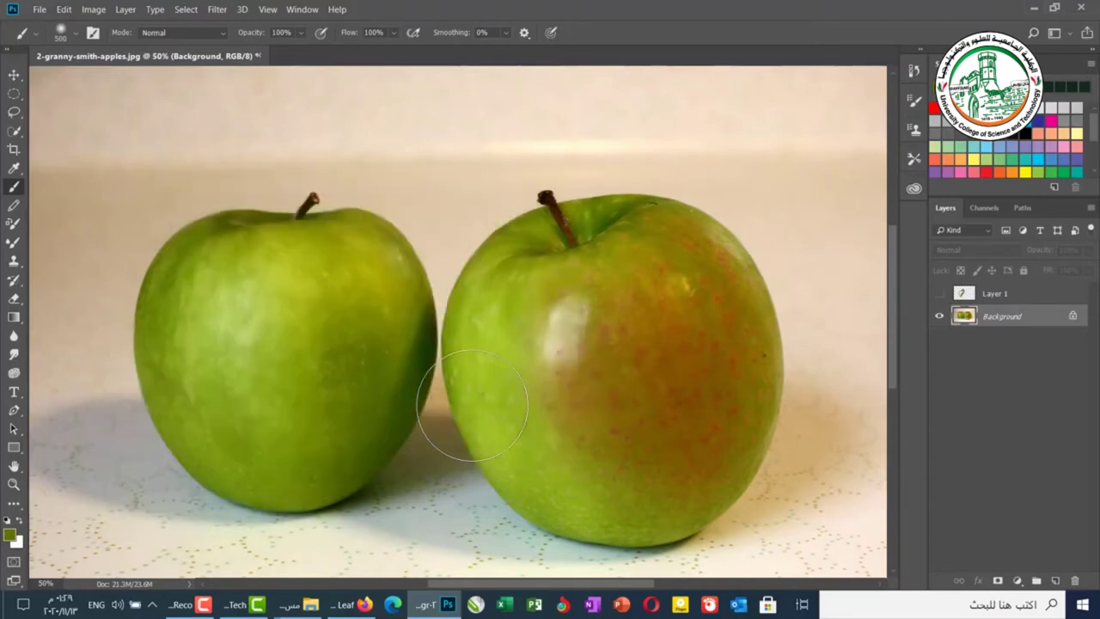
{"action": "left_click", "coordinate": [939, 293]}
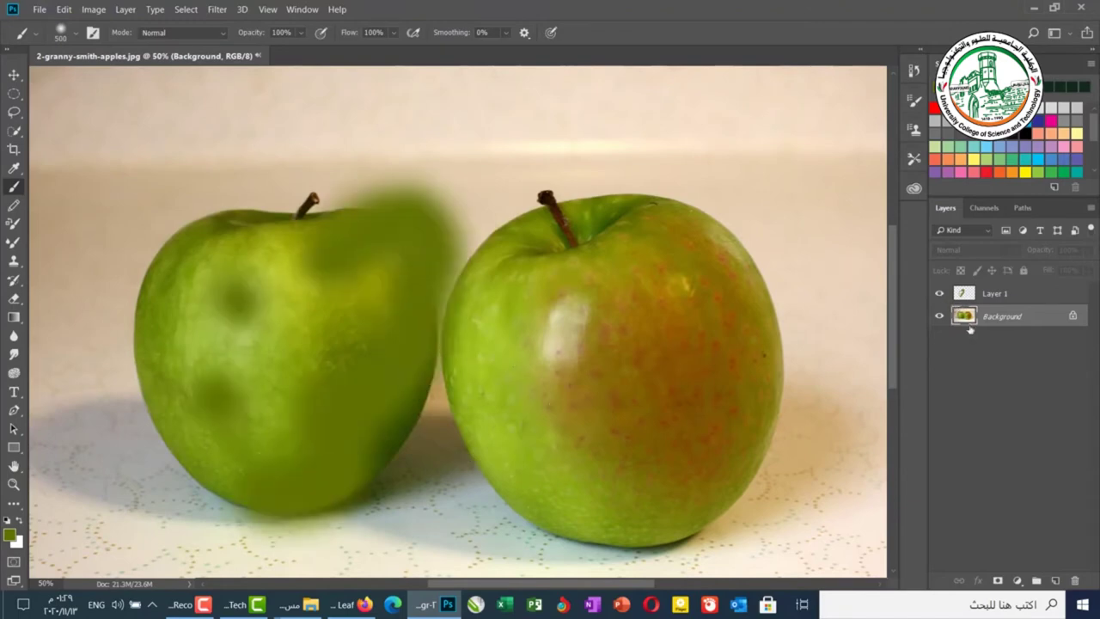
Add a layer above the Background, hide Layer 1, and paint one dab and a curved stroke at 100% brush hardness.
{"action": "left_click", "coordinate": [1055, 580]}
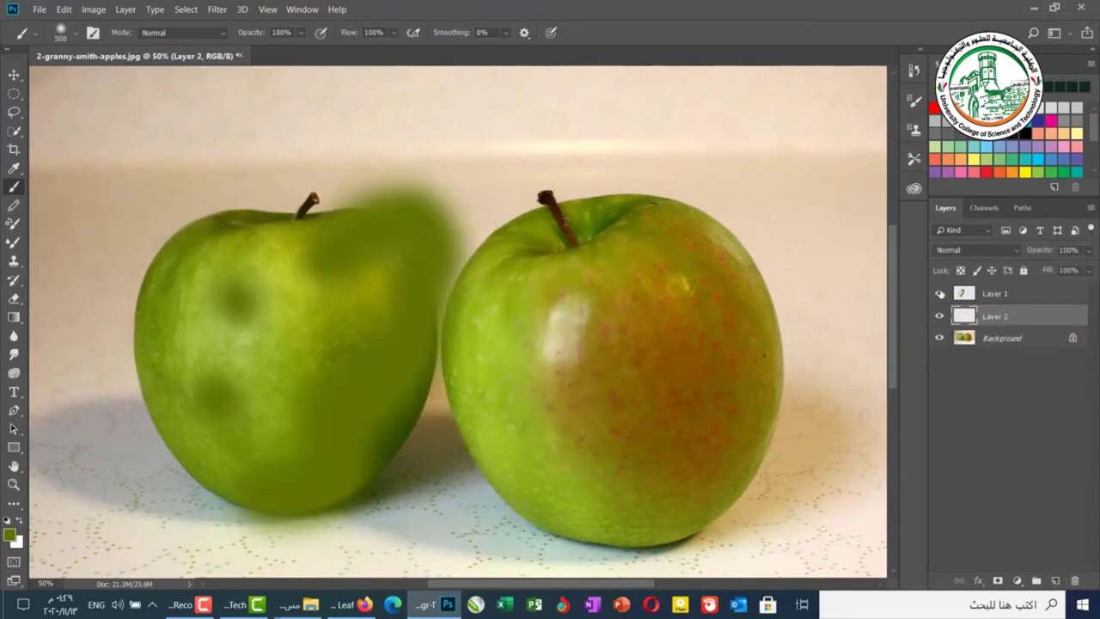
{"action": "left_click", "coordinate": [939, 293]}
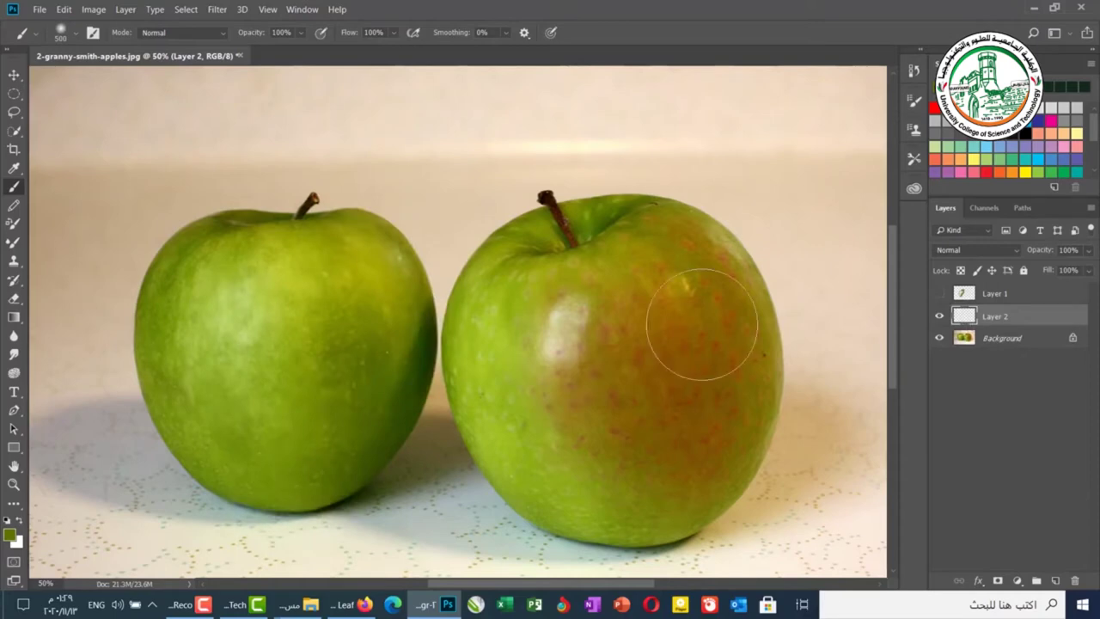
{"action": "right_click", "coordinate": [487, 257]}
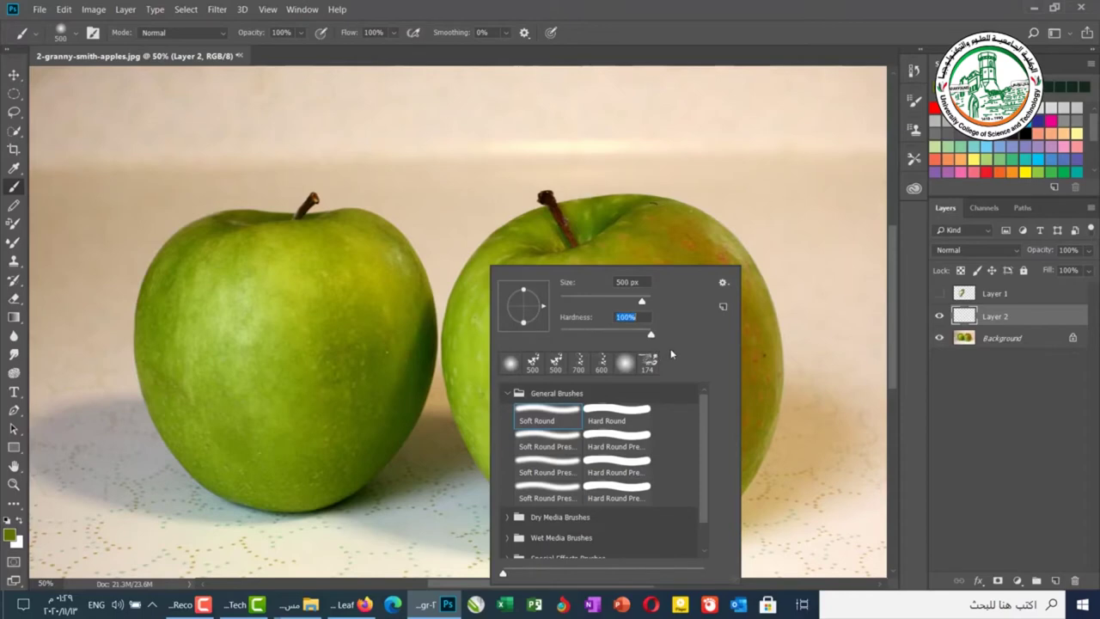
{"action": "left_click", "coordinate": [239, 267]}
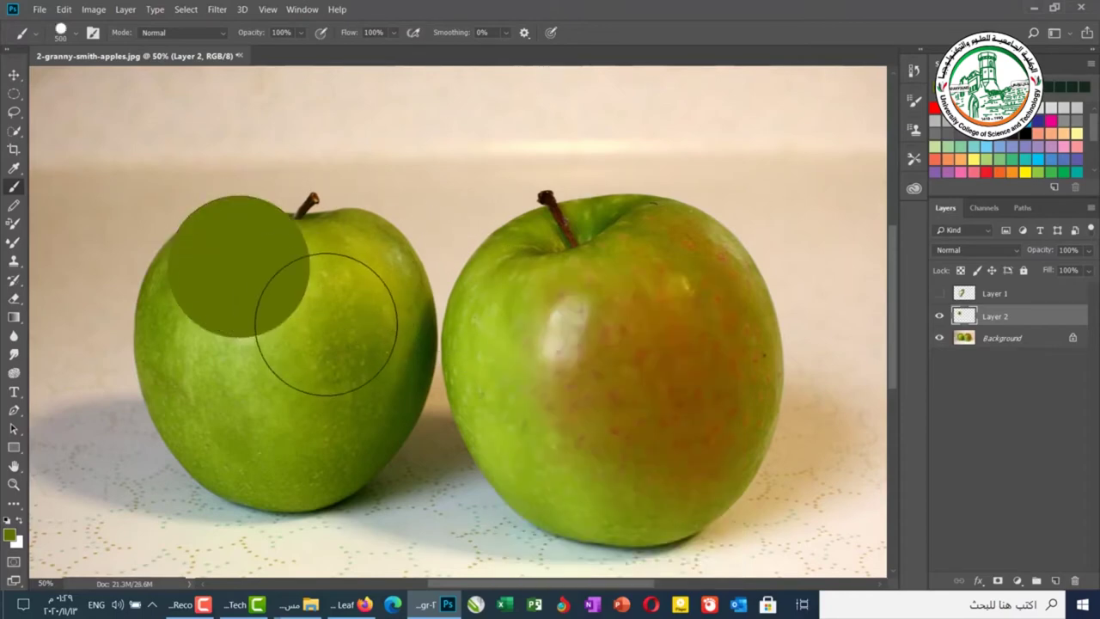
{"action": "mouse_move", "coordinate": [467, 184]}
{"action": "left_mouse_down"}
{"action": "mouse_move", "coordinate": [554, 177]}
{"action": "mouse_move", "coordinate": [611, 207]}
{"action": "mouse_move", "coordinate": [639, 262]}
{"action": "mouse_move", "coordinate": [642, 300]}
{"action": "mouse_move", "coordinate": [604, 364]}
{"action": "mouse_move", "coordinate": [430, 435]}
{"action": "left_mouse_up"}
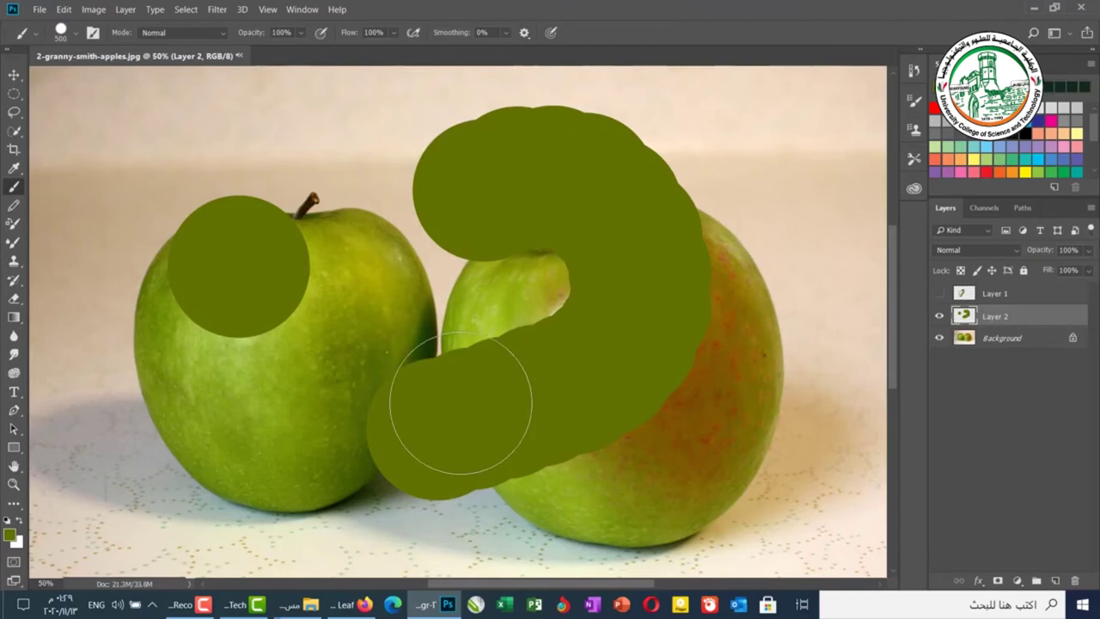
Collapse the General Brushes group, view the brush file Load dialog through the Preset Manager, and close both dialogs without loading anything.
{"action": "right_click", "coordinate": [402, 249]}
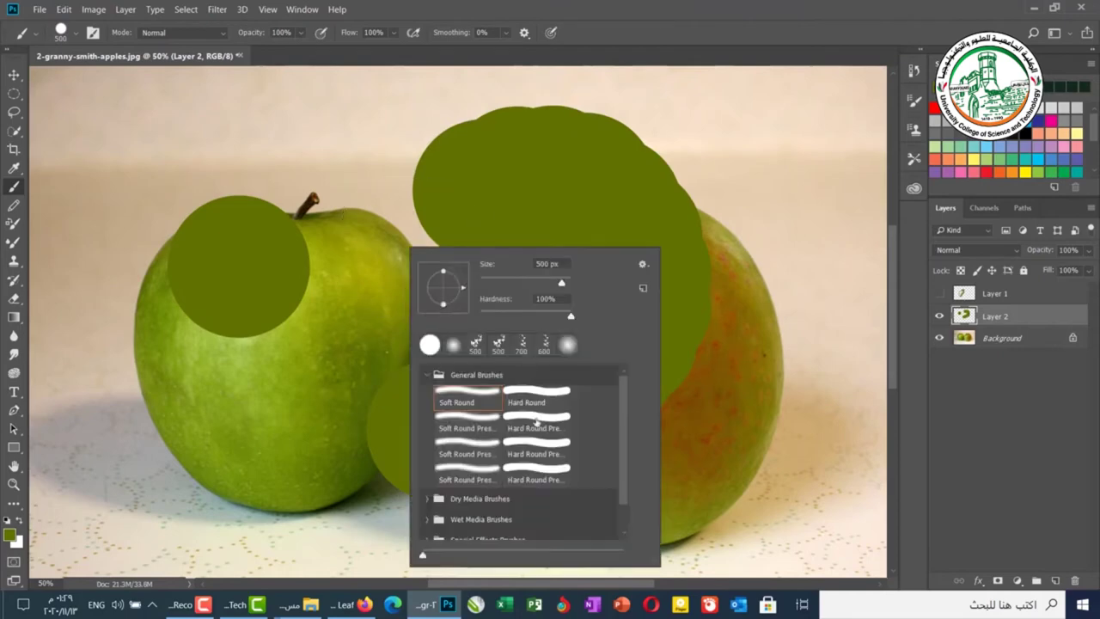
{"action": "left_click", "coordinate": [511, 376]}
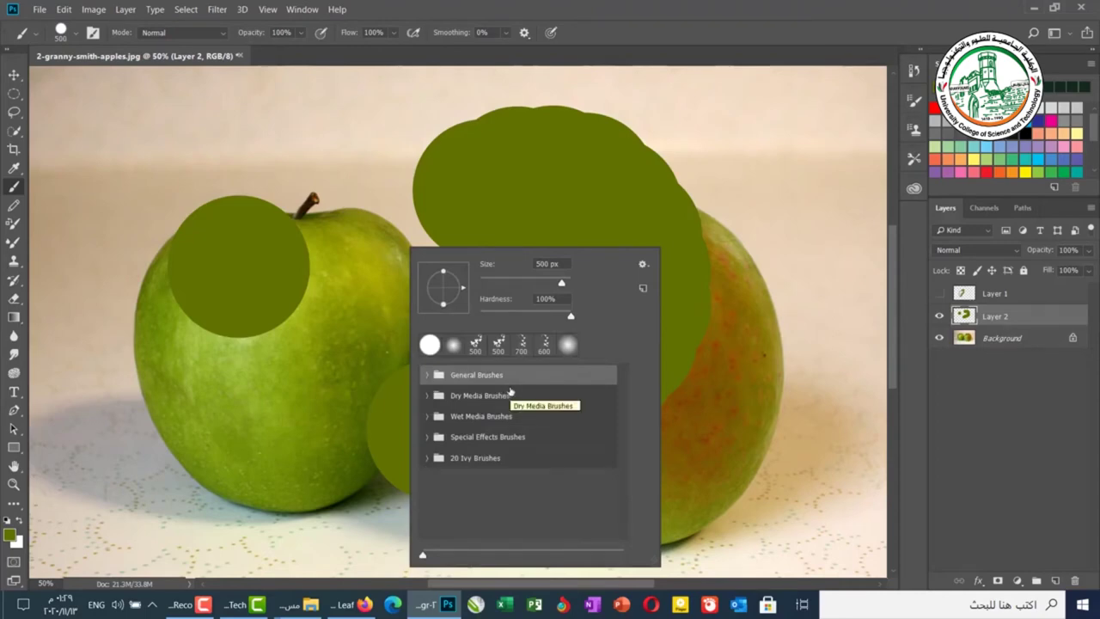
{"action": "left_click", "coordinate": [643, 263]}
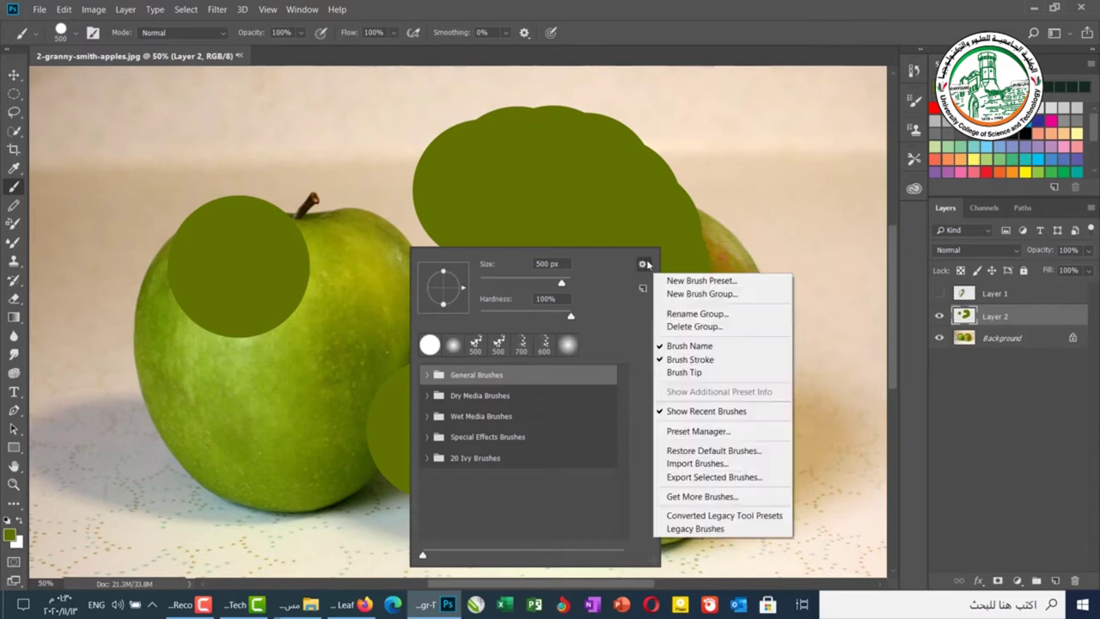
{"action": "left_click", "coordinate": [669, 431]}
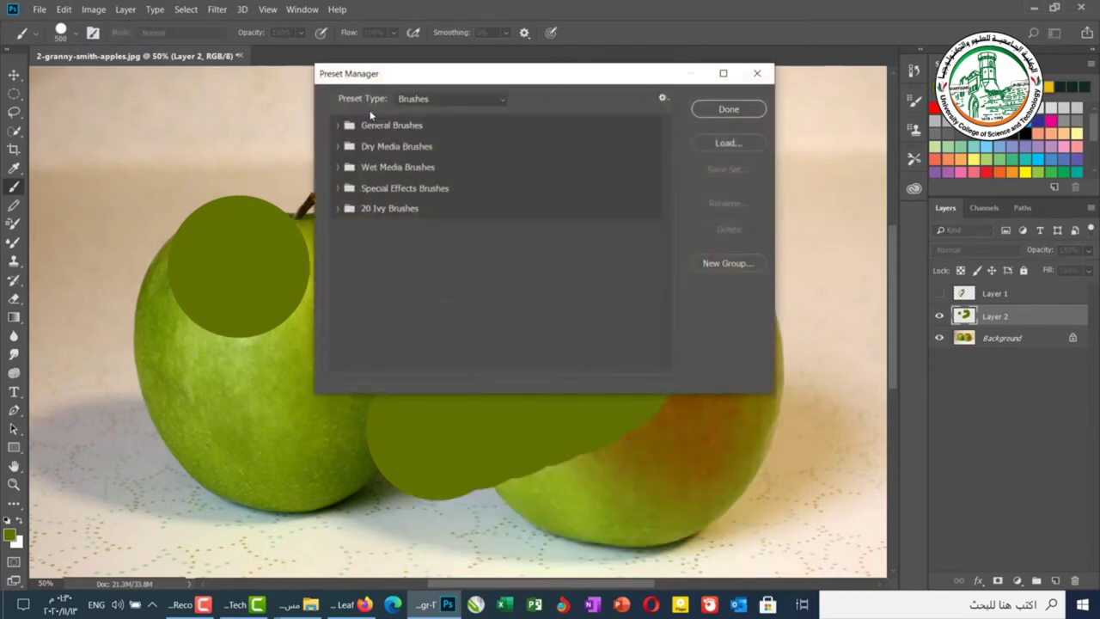
{"action": "left_click", "coordinate": [735, 143]}
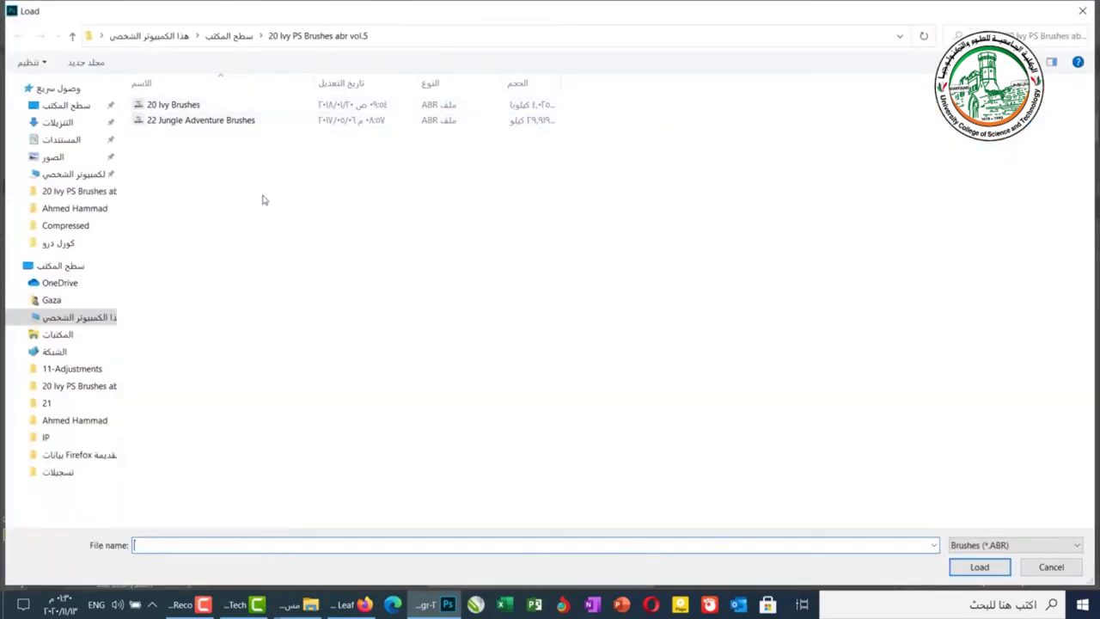
{"action": "left_click", "coordinate": [1063, 568]}
{"action": "left_click", "coordinate": [757, 73]}
Open the Preset Manager for brushes directly, without going through the brush picker.
{"action": "left_click", "coordinate": [63, 9]}
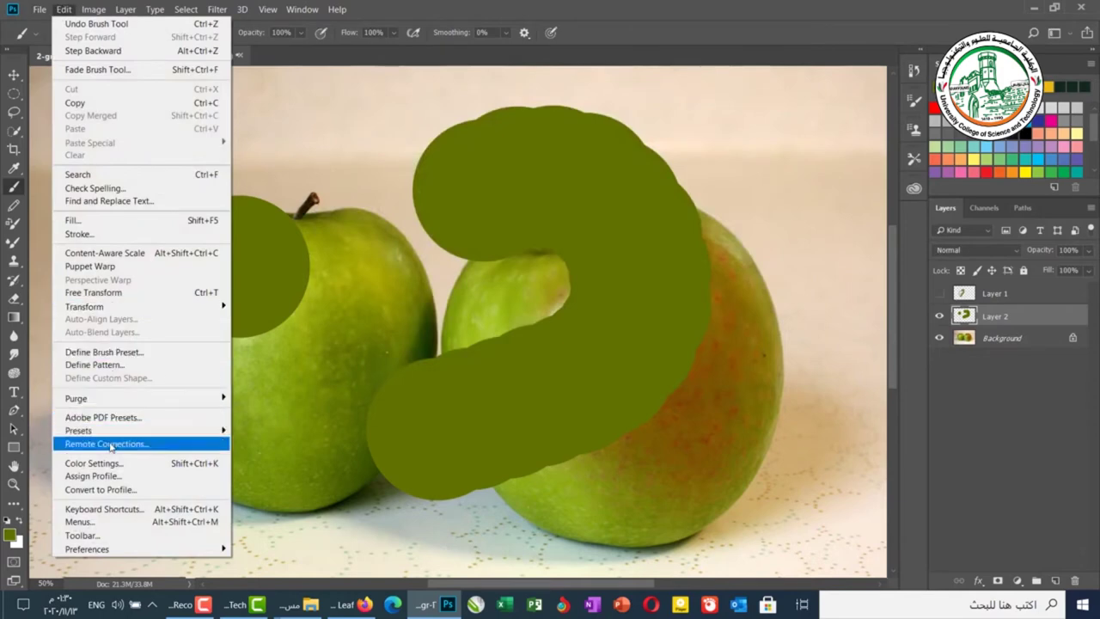
{"action": "mouse_move", "coordinate": [112, 430]}
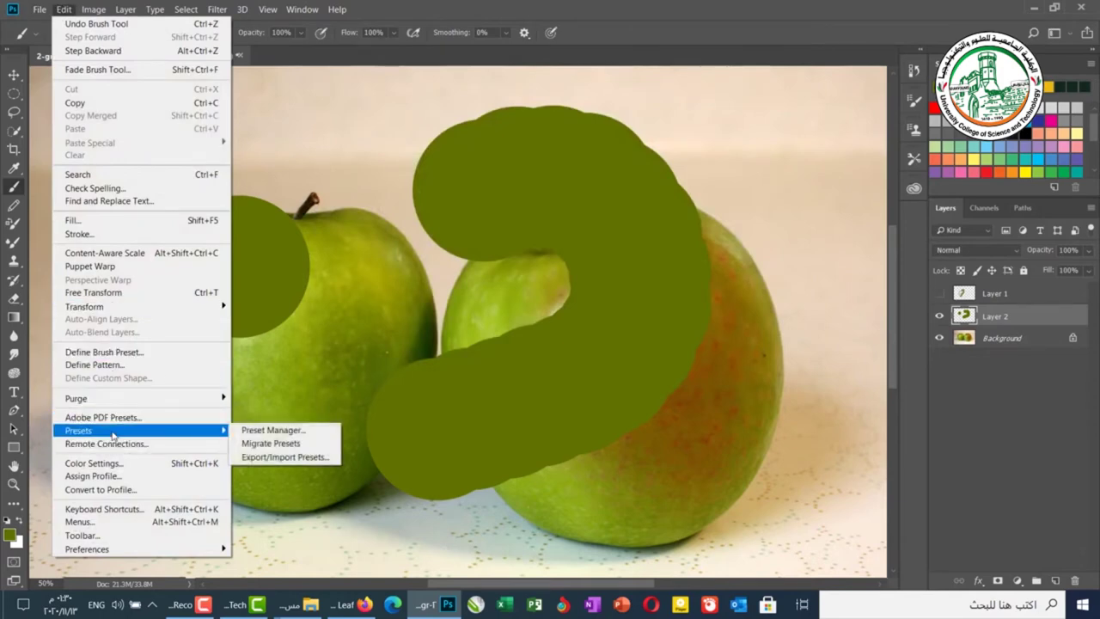
{"action": "left_click", "coordinate": [267, 429]}
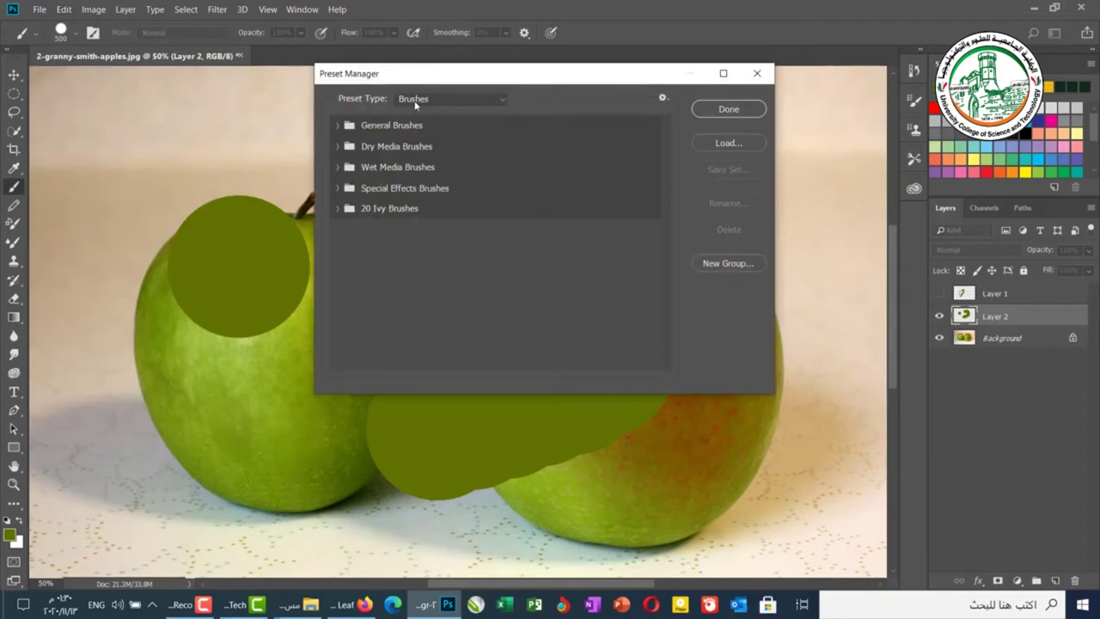
Switch to Firefox, browse the Brusheezy leaf brush results, and open the page of the 20 Ivy PS Brushes Abr Vol.9 set.
{"action": "left_click", "coordinate": [345, 604]}
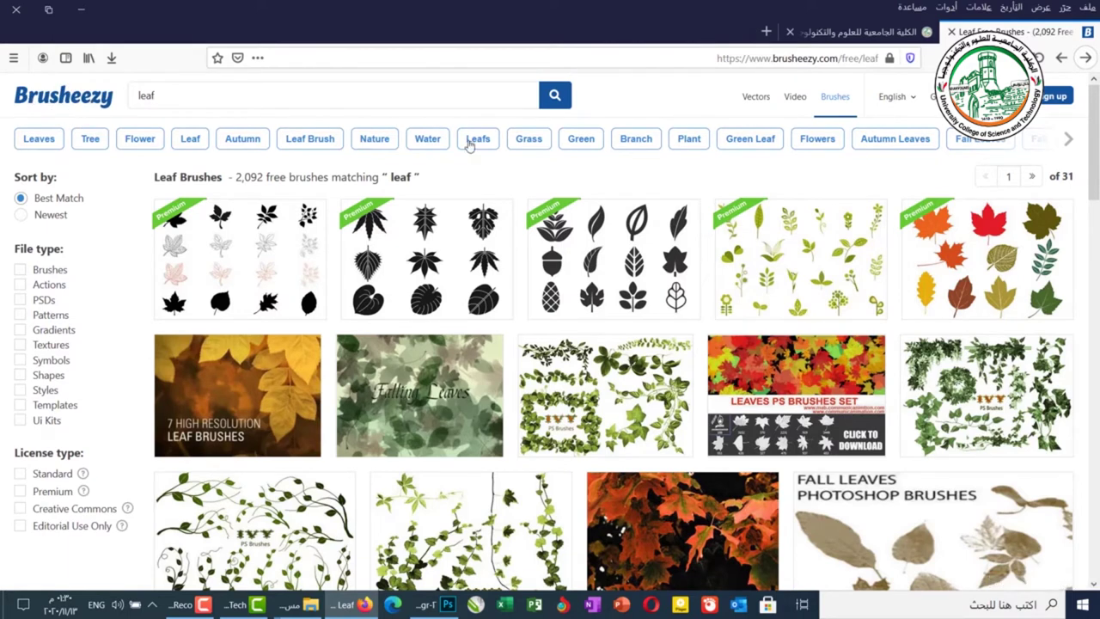
{"action": "scroll", "coordinate": [733, 249], "scroll_direction": "down", "scroll_amount": 3}
{"action": "scroll", "coordinate": [733, 234], "scroll_direction": "down", "scroll_amount": 1}
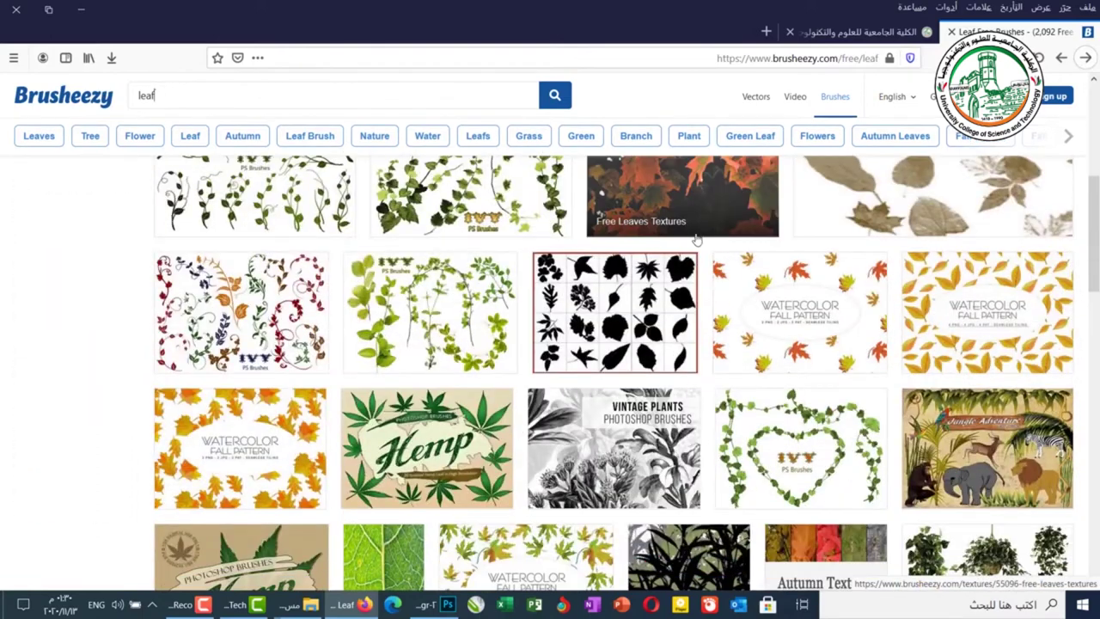
{"action": "scroll", "coordinate": [615, 292], "scroll_direction": "down", "scroll_amount": 1}
{"action": "left_click", "coordinate": [616, 293]}
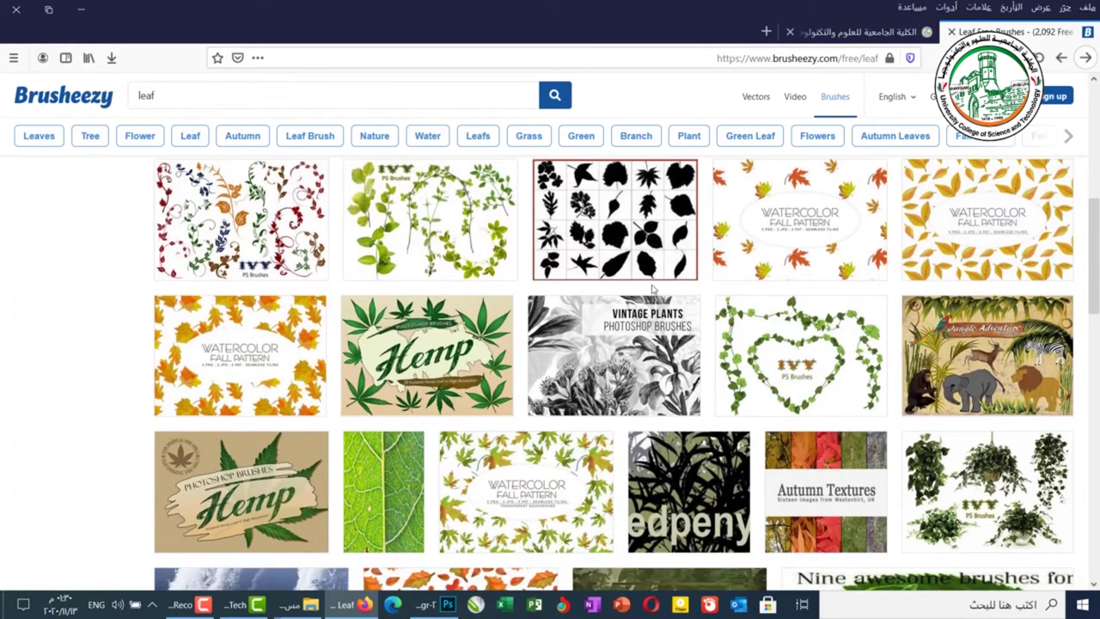
{"action": "scroll", "coordinate": [713, 361], "scroll_direction": "down", "scroll_amount": 3}
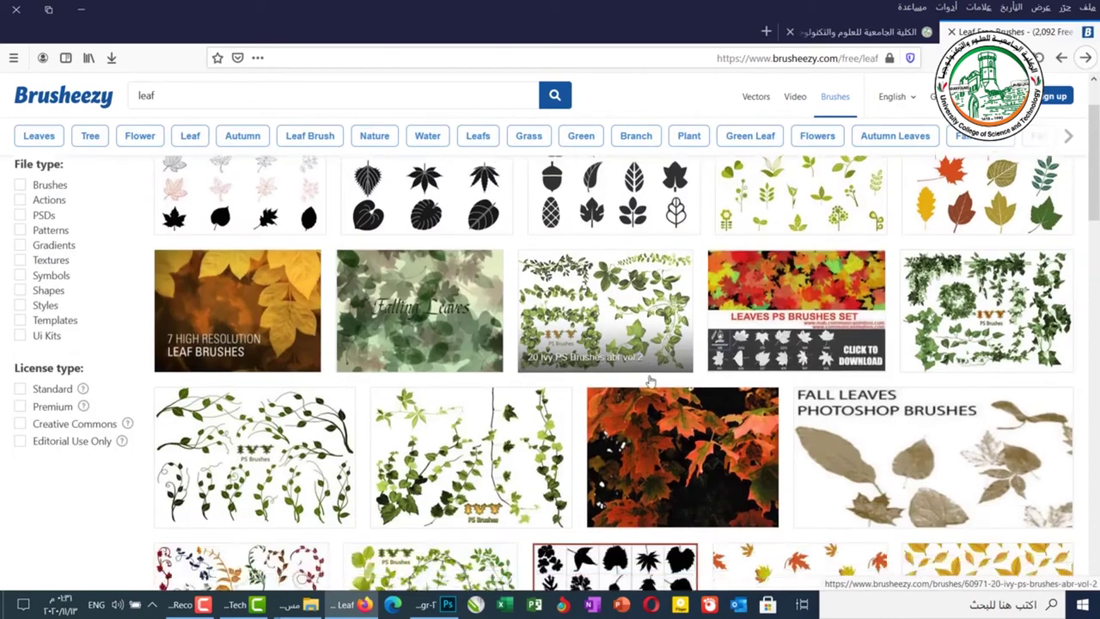
{"action": "scroll", "coordinate": [650, 381], "scroll_direction": "down", "scroll_amount": 3}
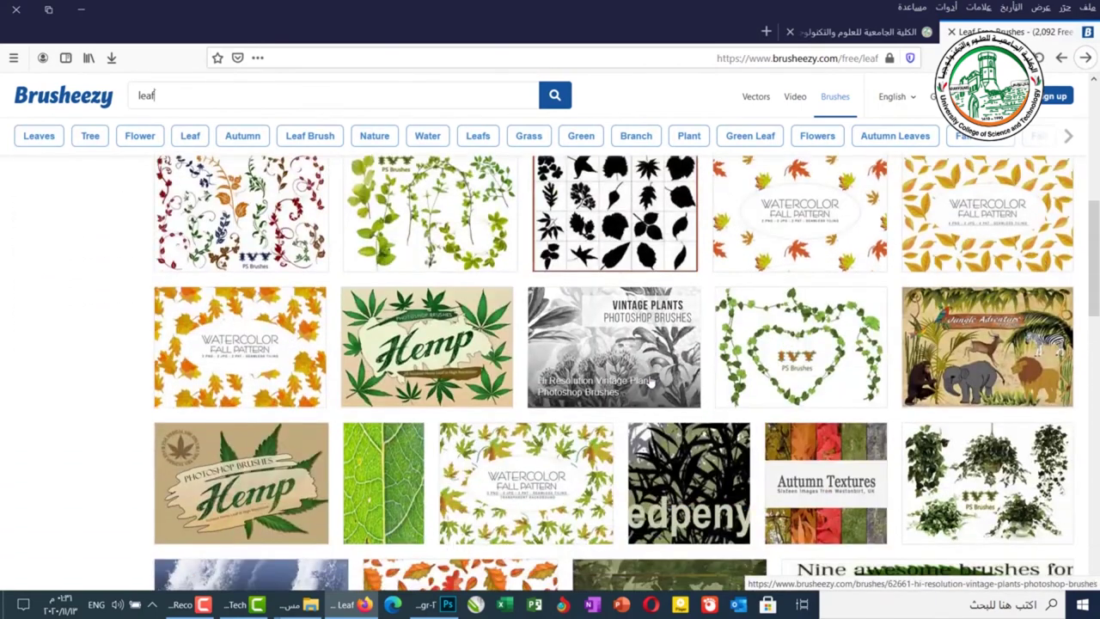
{"action": "scroll", "coordinate": [651, 383], "scroll_direction": "down", "scroll_amount": 3}
{"action": "scroll", "coordinate": [651, 383], "scroll_direction": "down", "scroll_amount": 3}
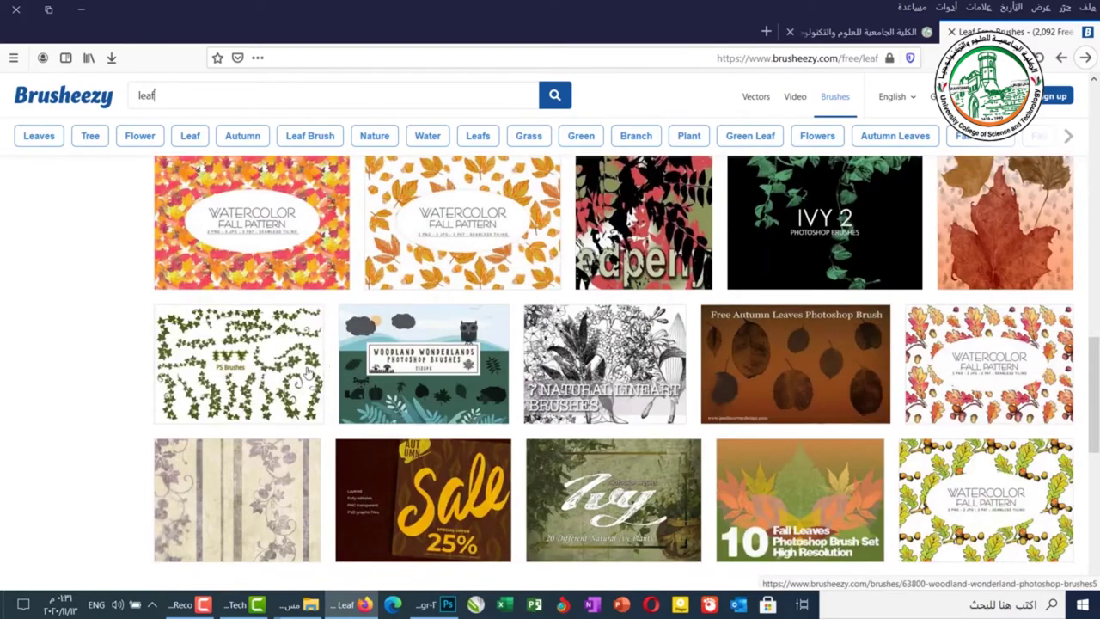
{"action": "left_click", "coordinate": [263, 354]}
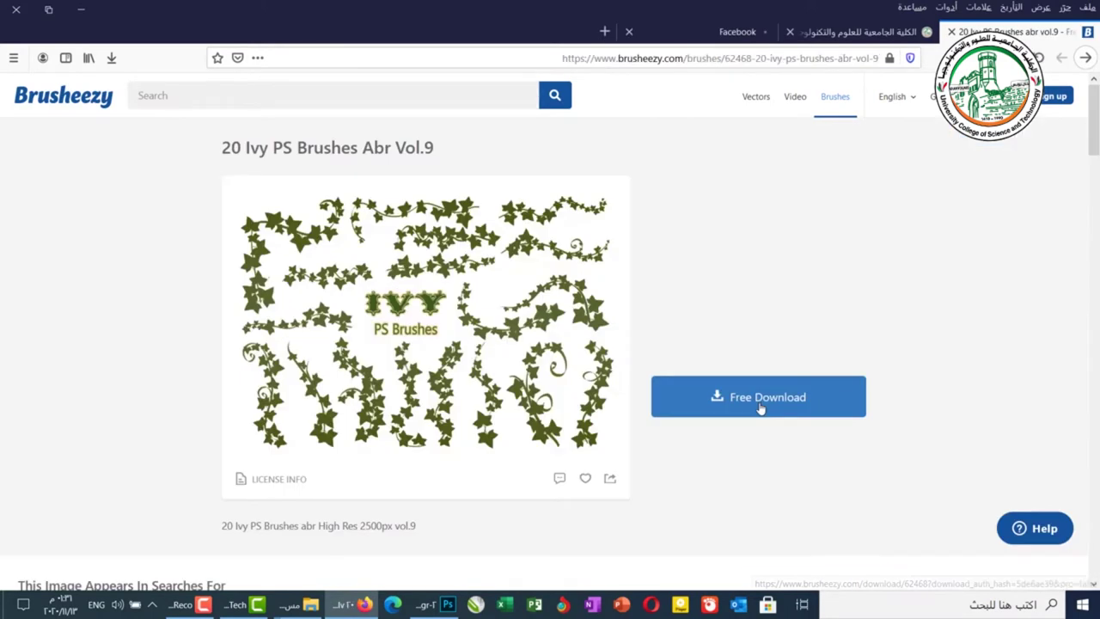
Download the free Ivy brushes vol. 9 zip, open it with WinRAR, and dismiss the WinRAR purchase reminder.
{"action": "left_click", "coordinate": [759, 409]}
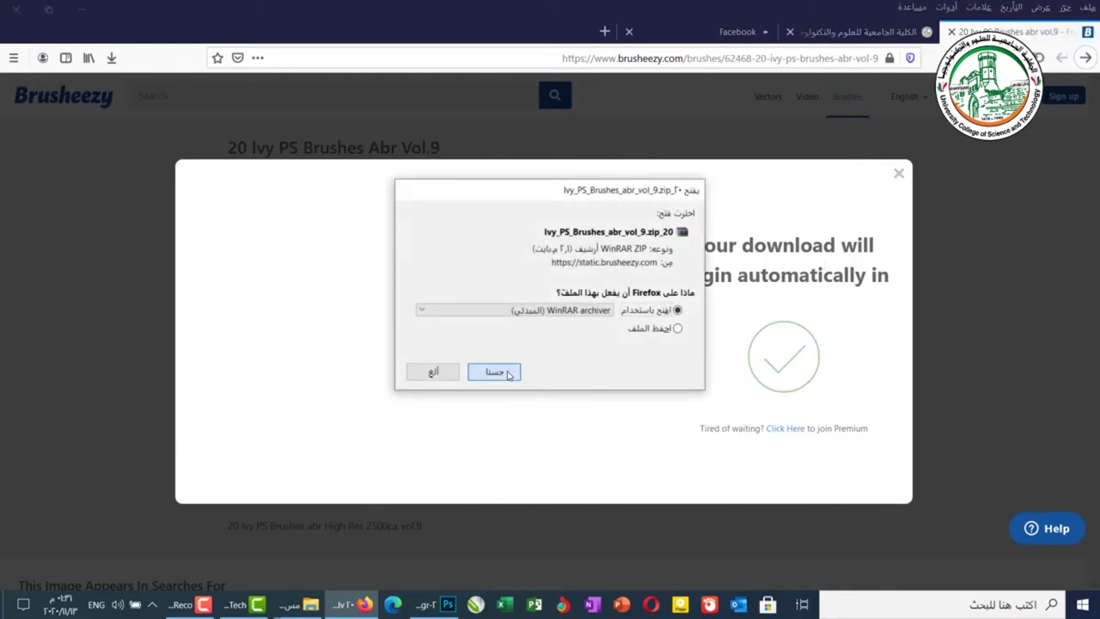
{"action": "left_click", "coordinate": [494, 372]}
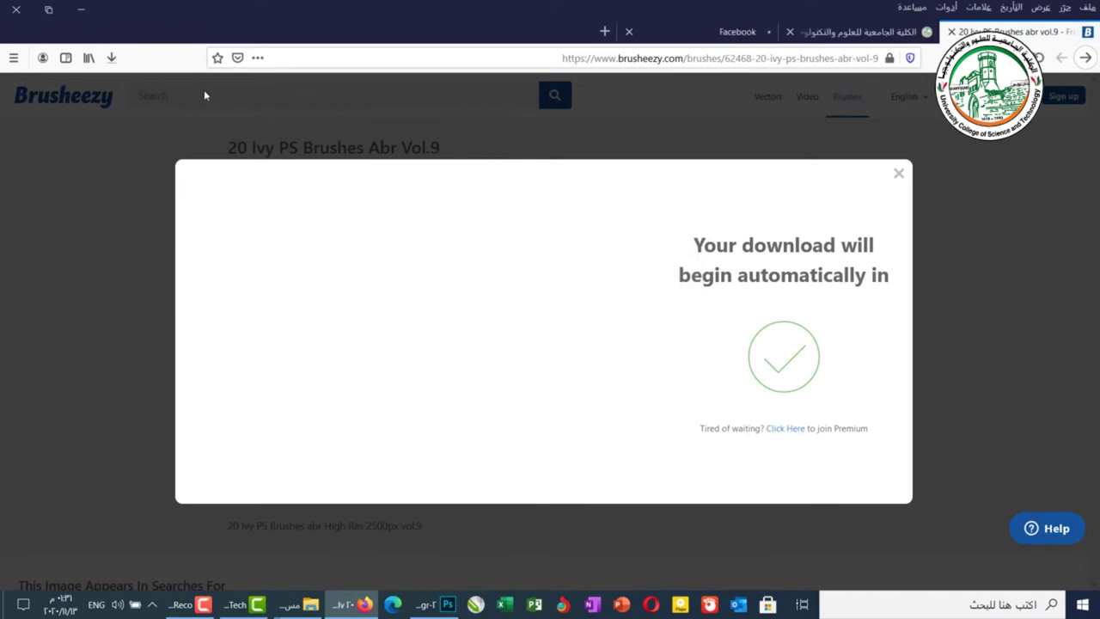
{"action": "left_click", "coordinate": [112, 58]}
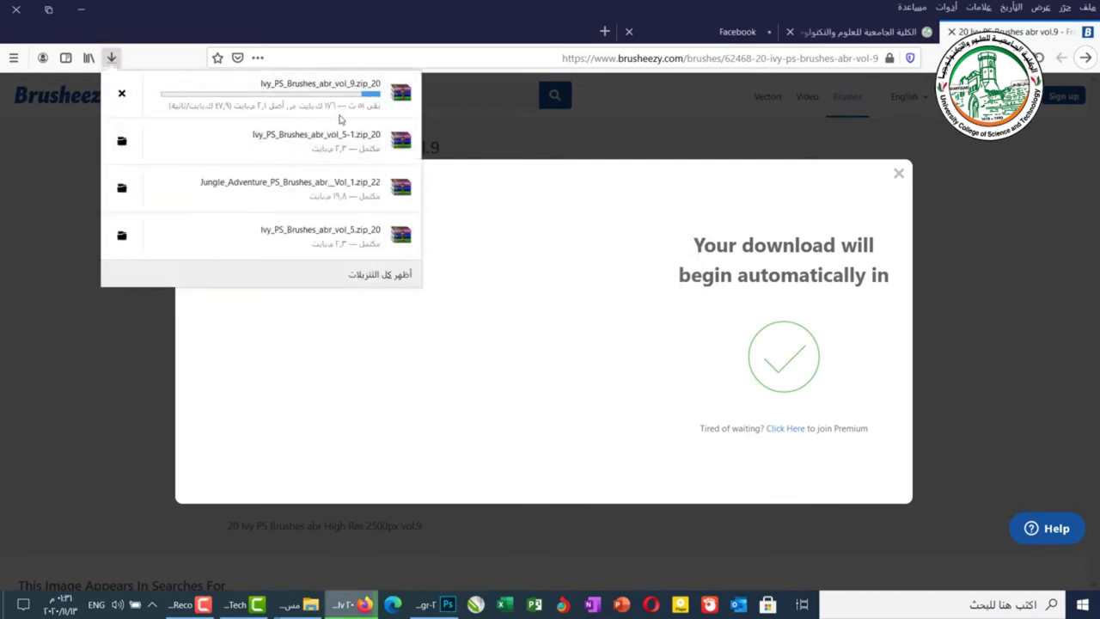
{"action": "left_click", "coordinate": [211, 96]}
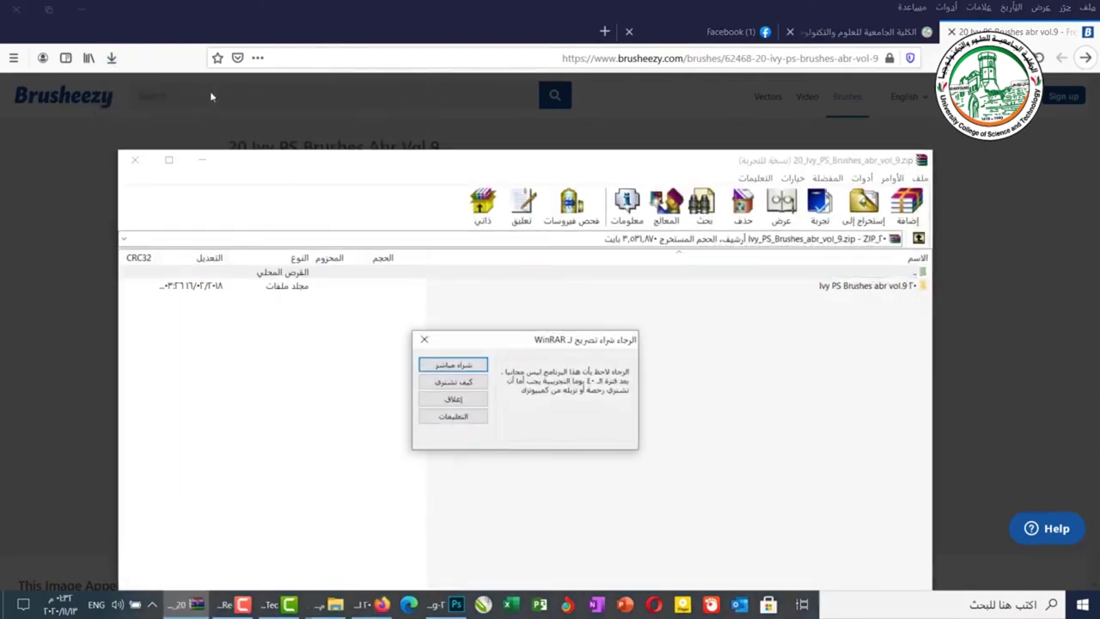
{"action": "left_click", "coordinate": [453, 400]}
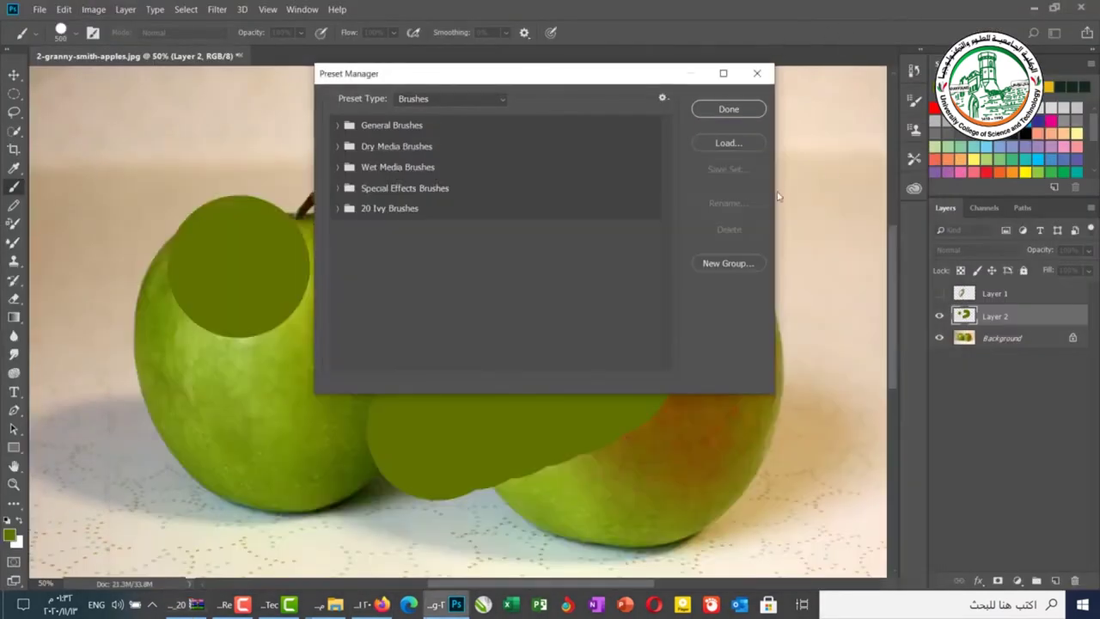
Close the Preset Manager, minimize Photoshop, and extract the 20 Ivy PS Brushes abr vol.9 folder to the desktop, closing WinRAR.
{"action": "left_click", "coordinate": [757, 74]}
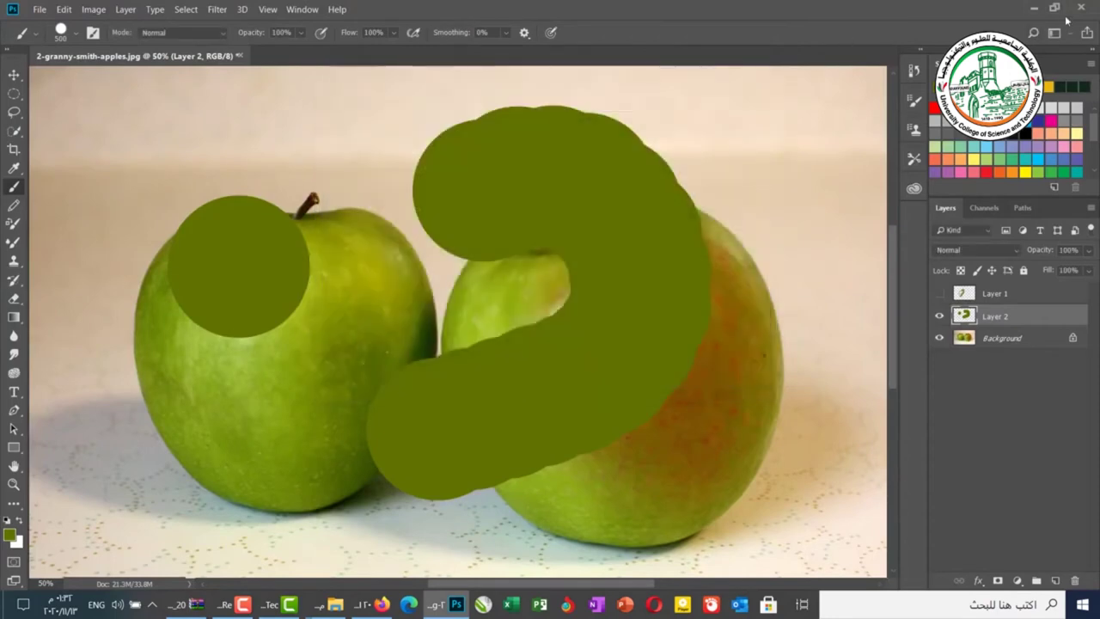
{"action": "left_click", "coordinate": [1035, 7]}
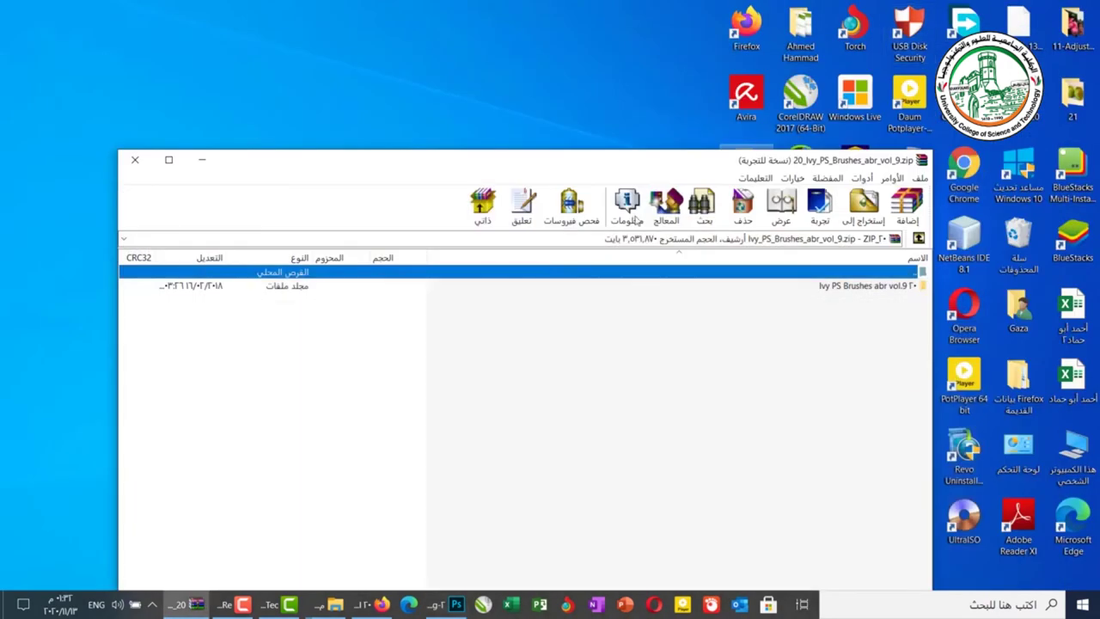
{"action": "left_click", "coordinate": [868, 291]}
{"action": "left_click", "coordinate": [408, 123]}
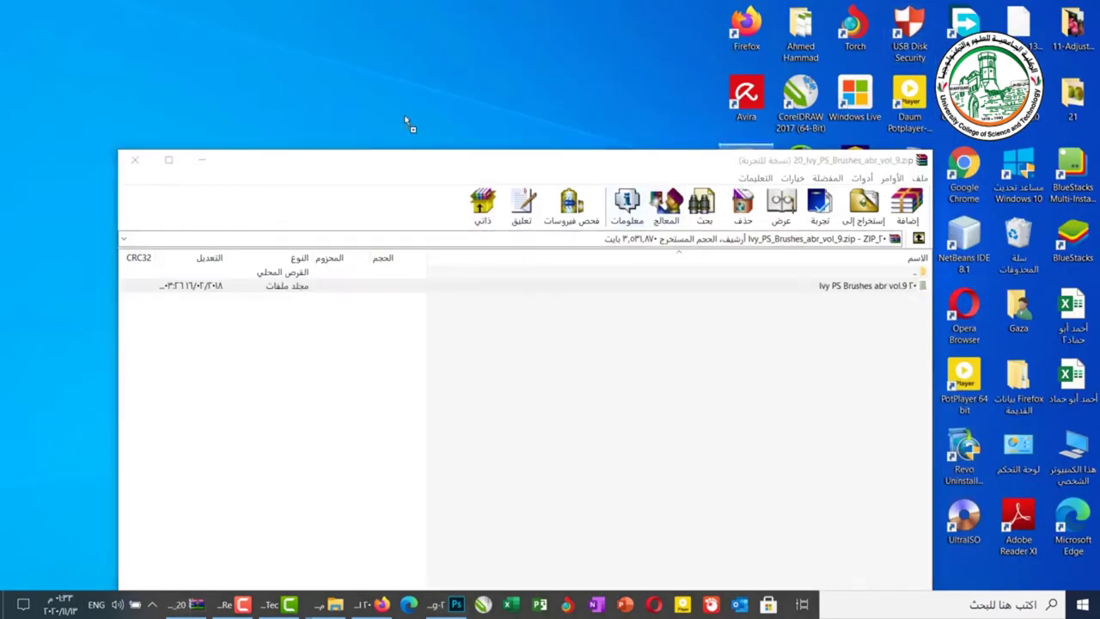
{"action": "left_click", "coordinate": [135, 160]}
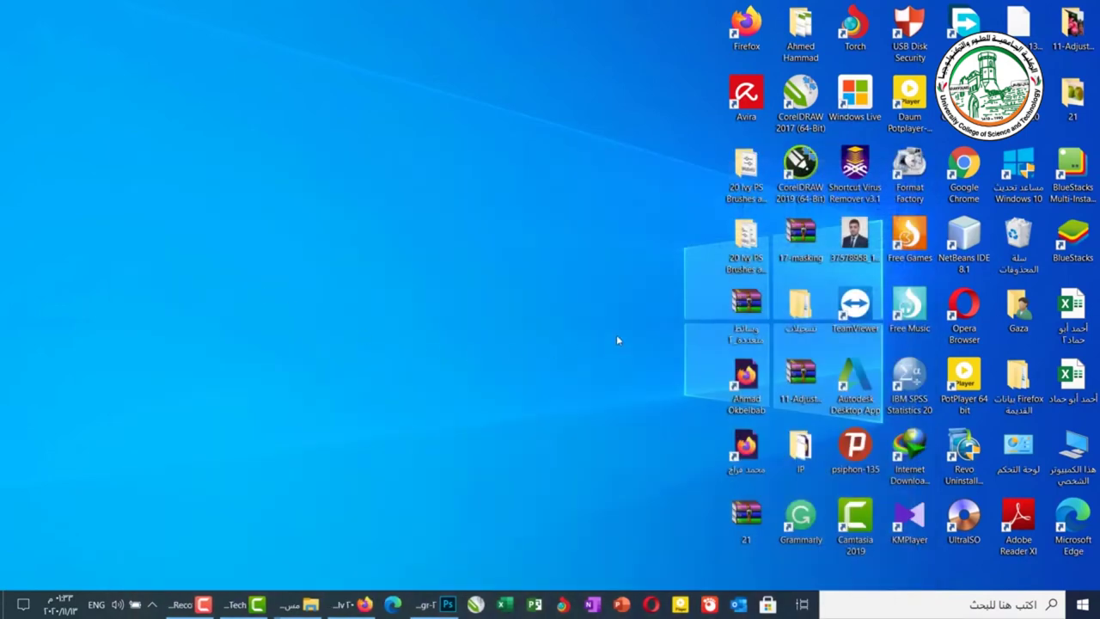
View the contents of the extracted 20 Ivy PS Brushes abr vol.9 folder on the desktop and close its window.
{"action": "left_click", "coordinate": [750, 180]}
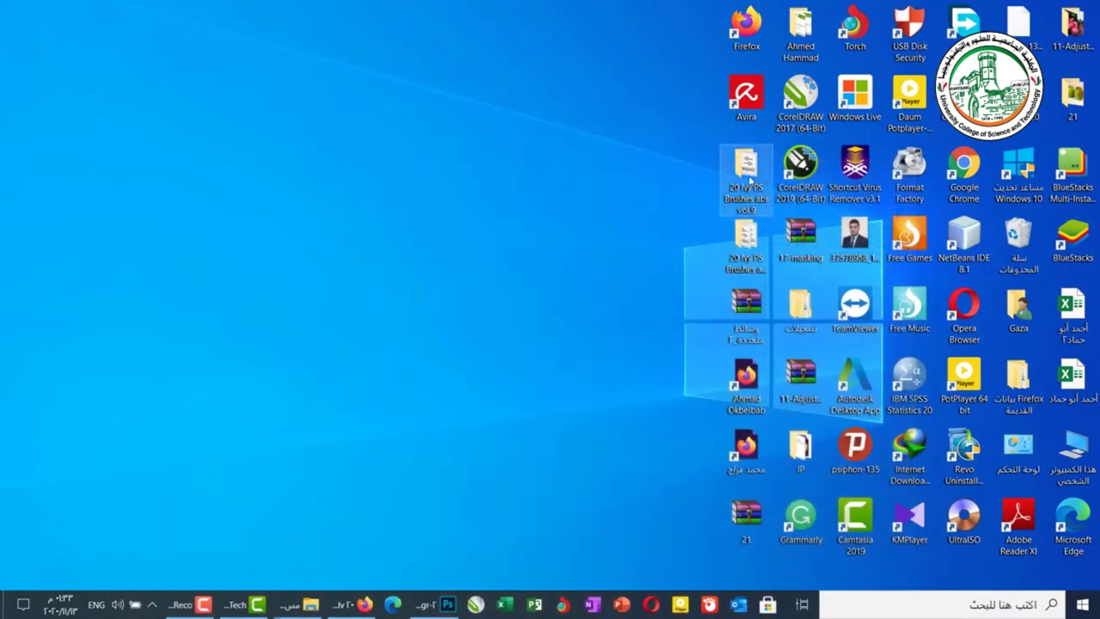
{"action": "double_click", "coordinate": [750, 180]}
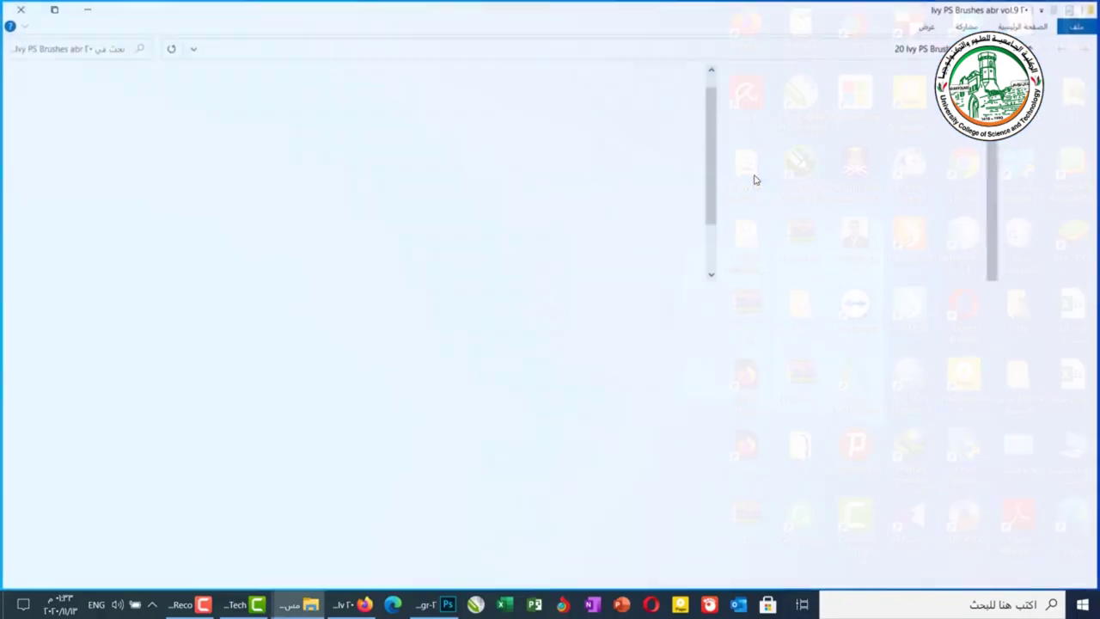
{"action": "left_click", "coordinate": [21, 10]}
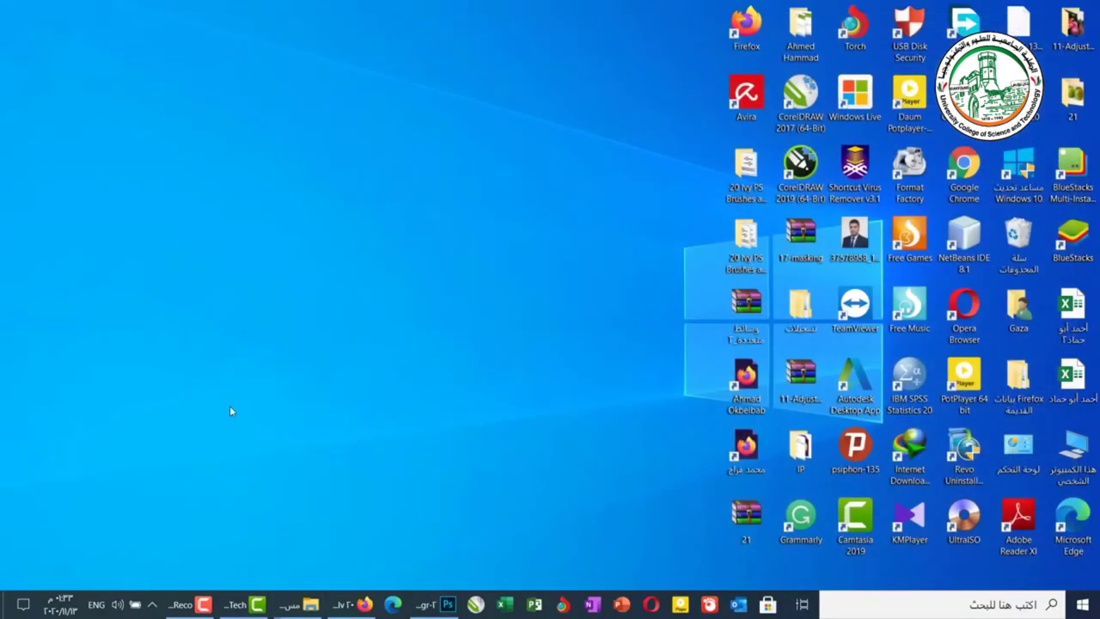
Switch to Photoshop and load the 20 Ivy Brushes file from the desktop folder 20 Ivy PS Brushes abr vol.9 into the Preset Manager.
{"action": "left_click", "coordinate": [434, 604]}
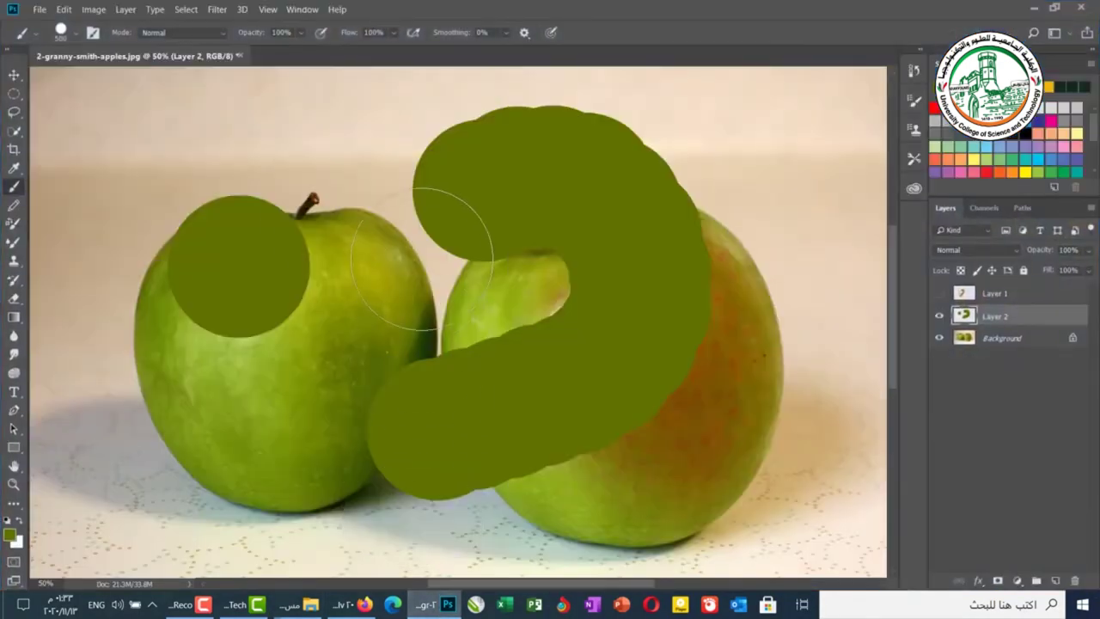
{"action": "right_click", "coordinate": [375, 206]}
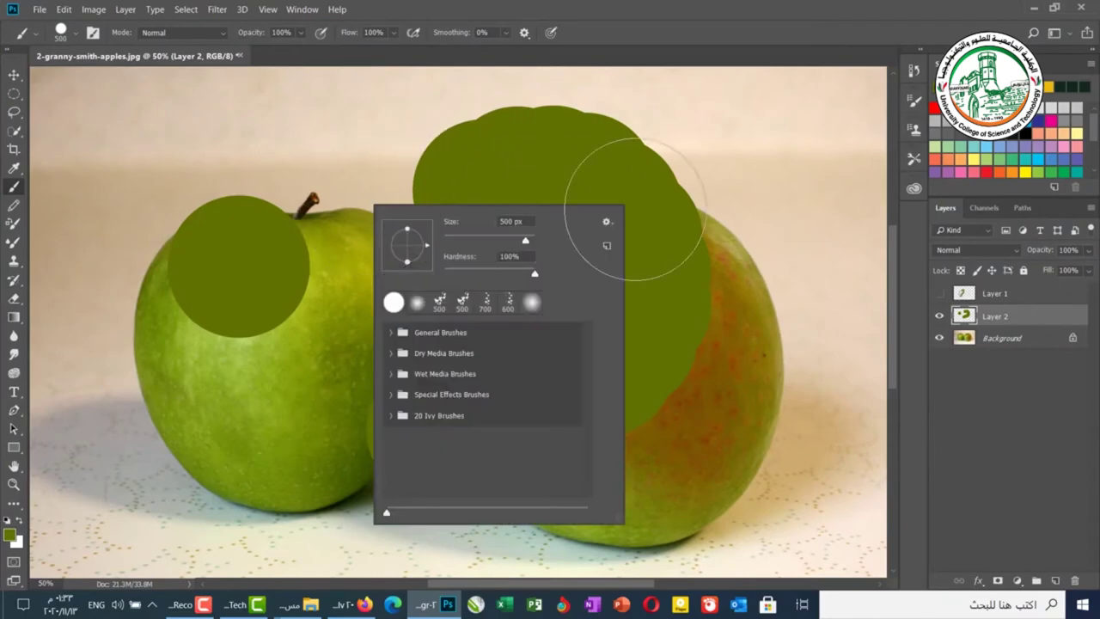
{"action": "left_click", "coordinate": [607, 222]}
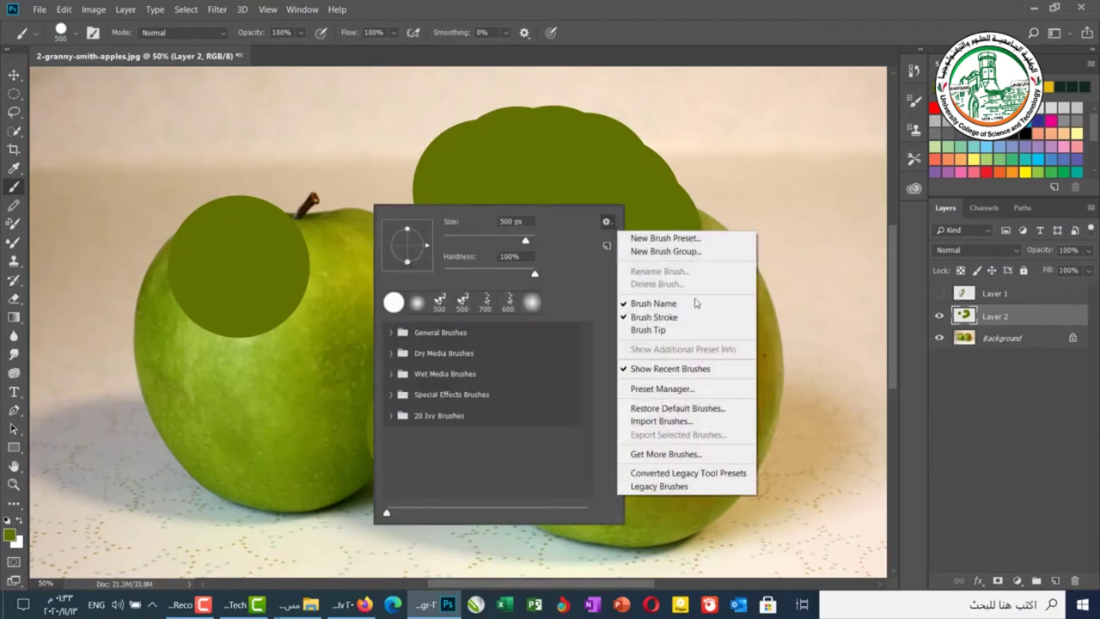
{"action": "left_click", "coordinate": [688, 388]}
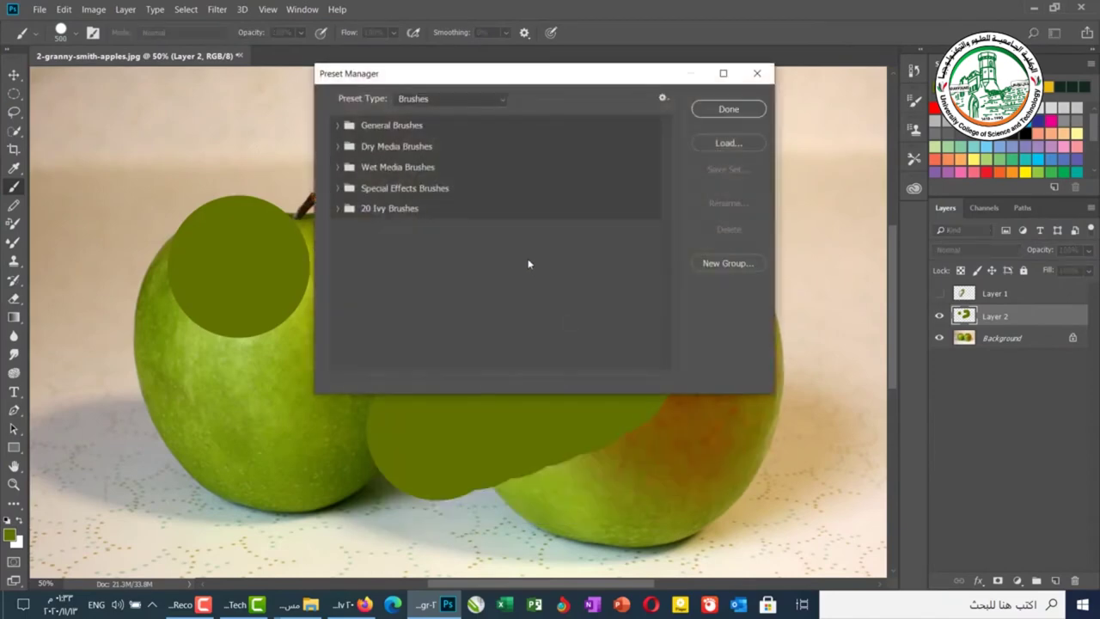
{"action": "left_click", "coordinate": [729, 145]}
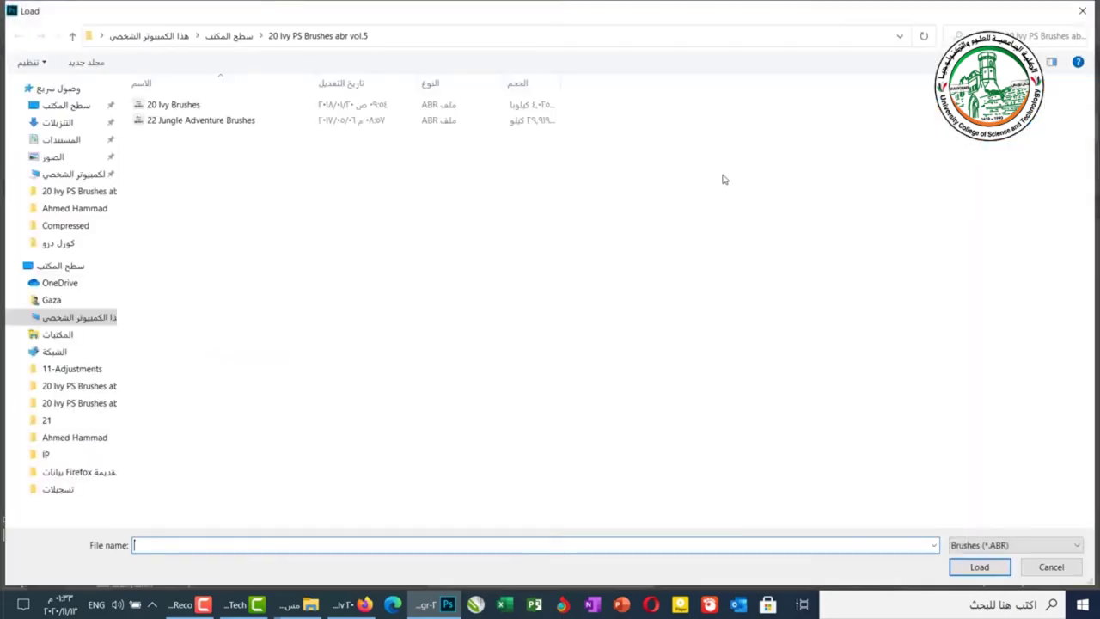
{"action": "left_click", "coordinate": [229, 36]}
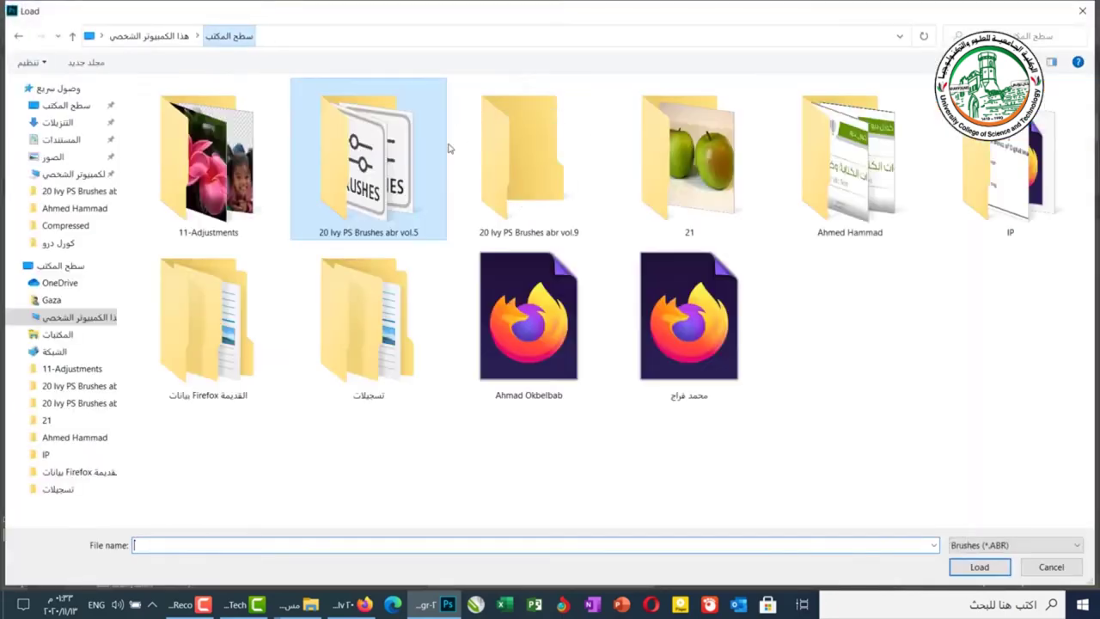
{"action": "double_click", "coordinate": [563, 198]}
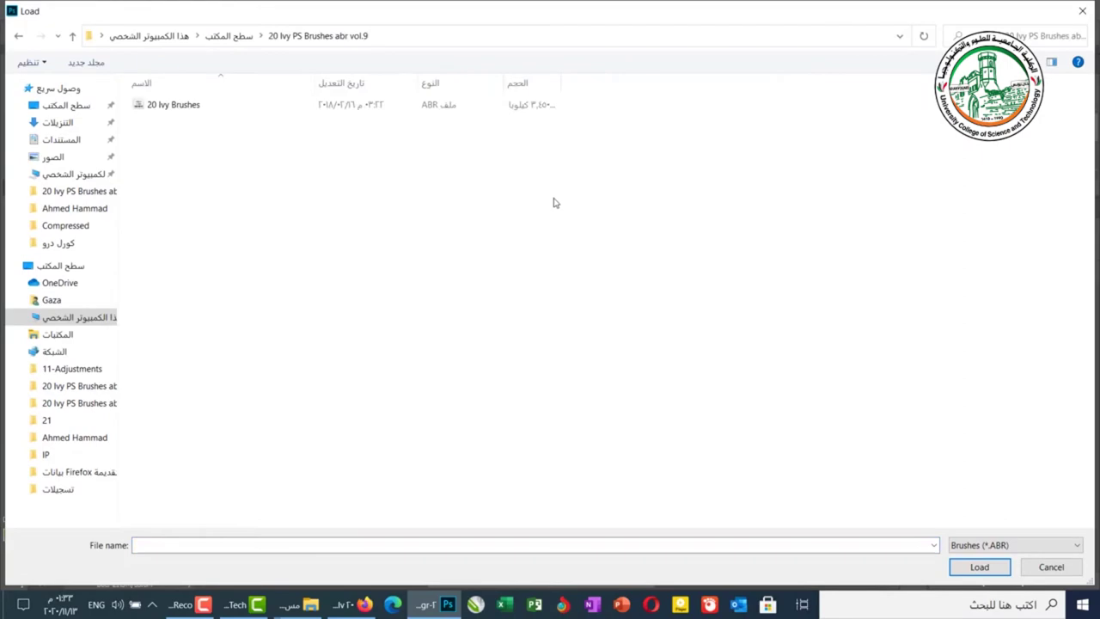
{"action": "double_click", "coordinate": [171, 105]}
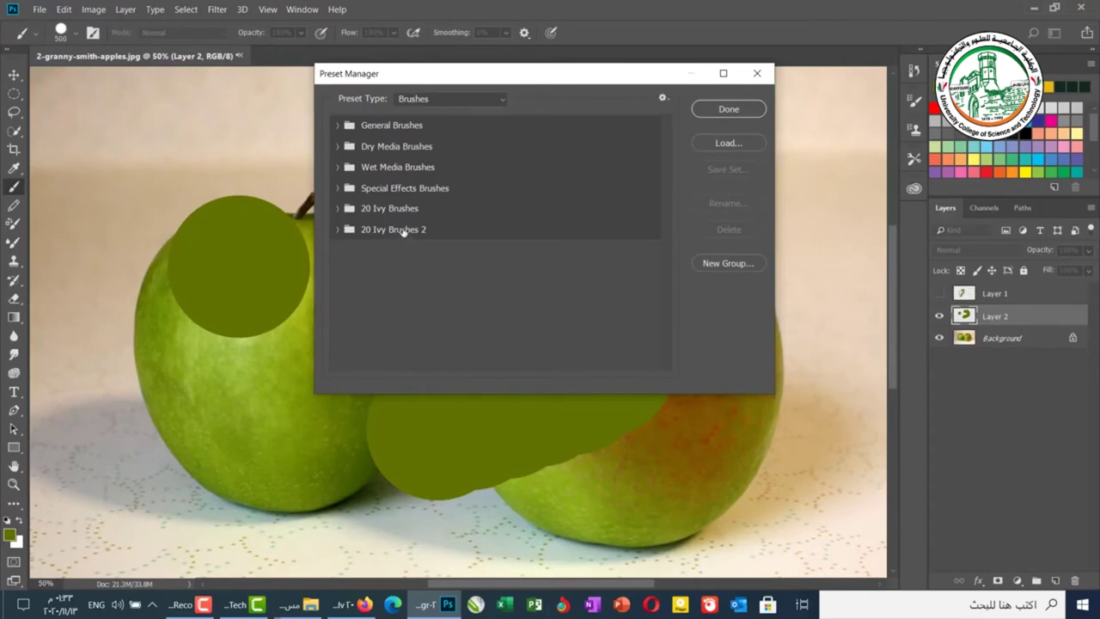
Close the Preset Manager and choose the Ivy 13 brush from the 20 Ivy Brushes 2 group.
{"action": "left_click", "coordinate": [722, 110]}
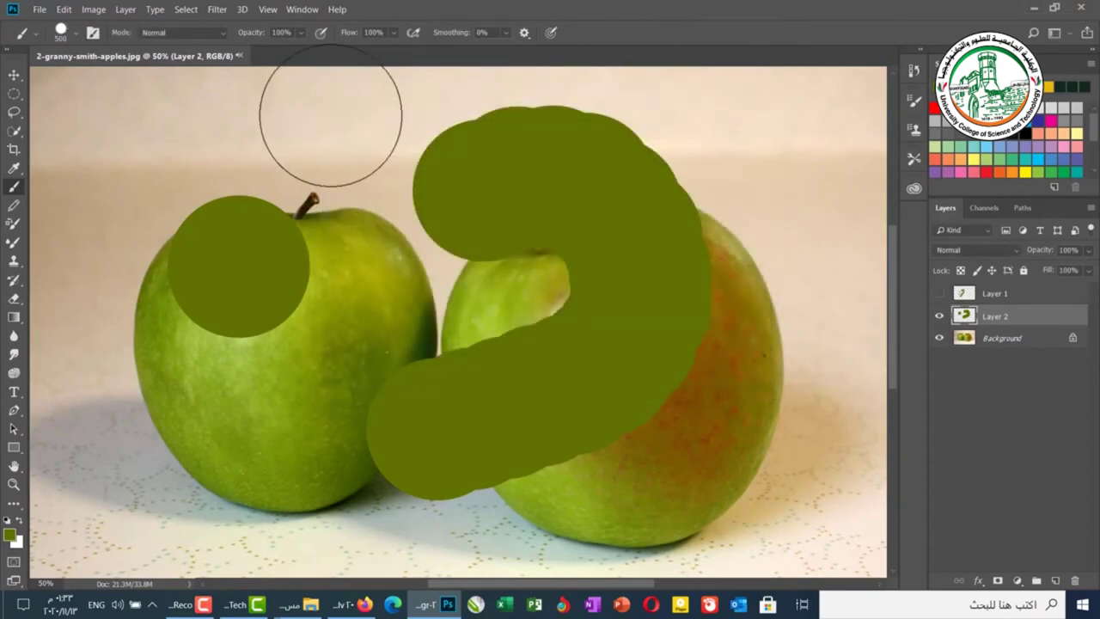
{"action": "right_click", "coordinate": [339, 116]}
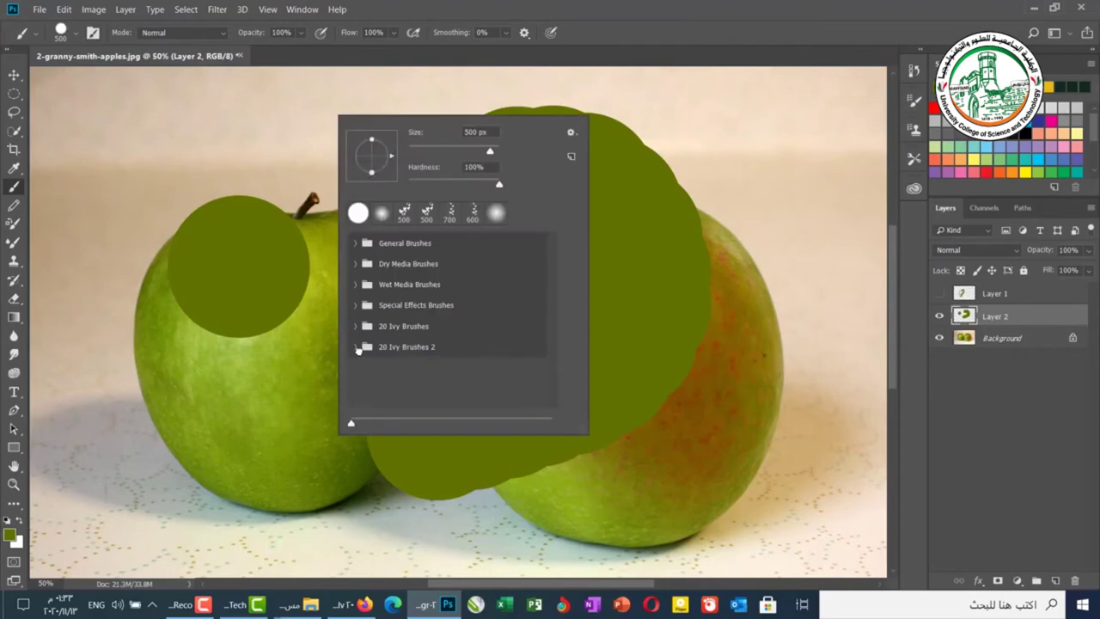
{"action": "left_click", "coordinate": [358, 348]}
{"action": "scroll", "coordinate": [418, 358], "scroll_direction": "down", "scroll_amount": 5}
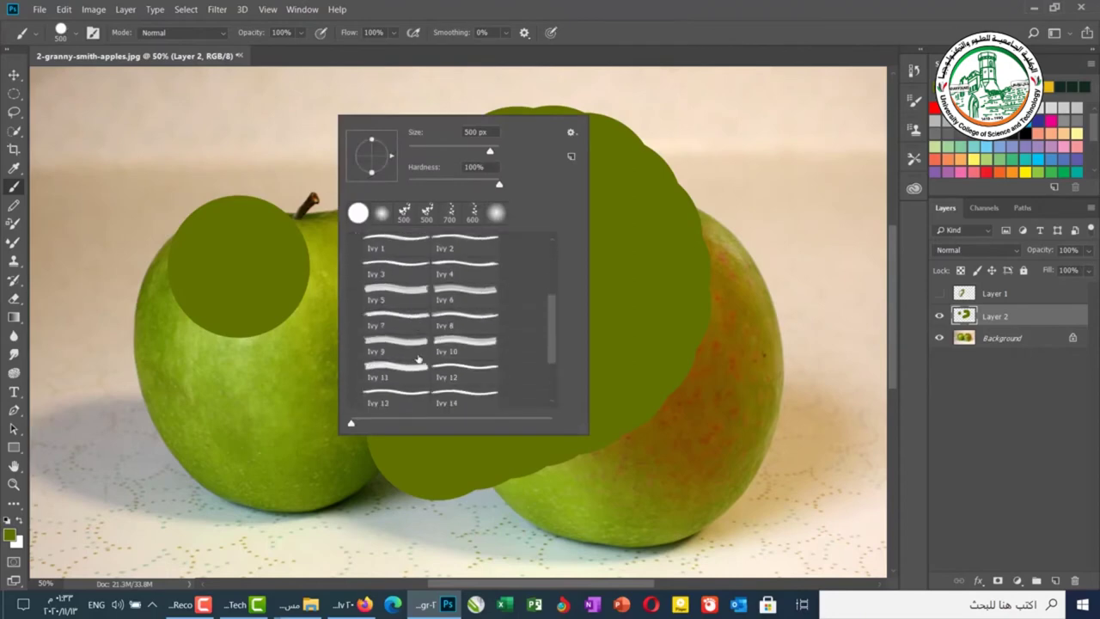
{"action": "scroll", "coordinate": [418, 358], "scroll_direction": "down", "scroll_amount": 2}
{"action": "left_click", "coordinate": [397, 347]}
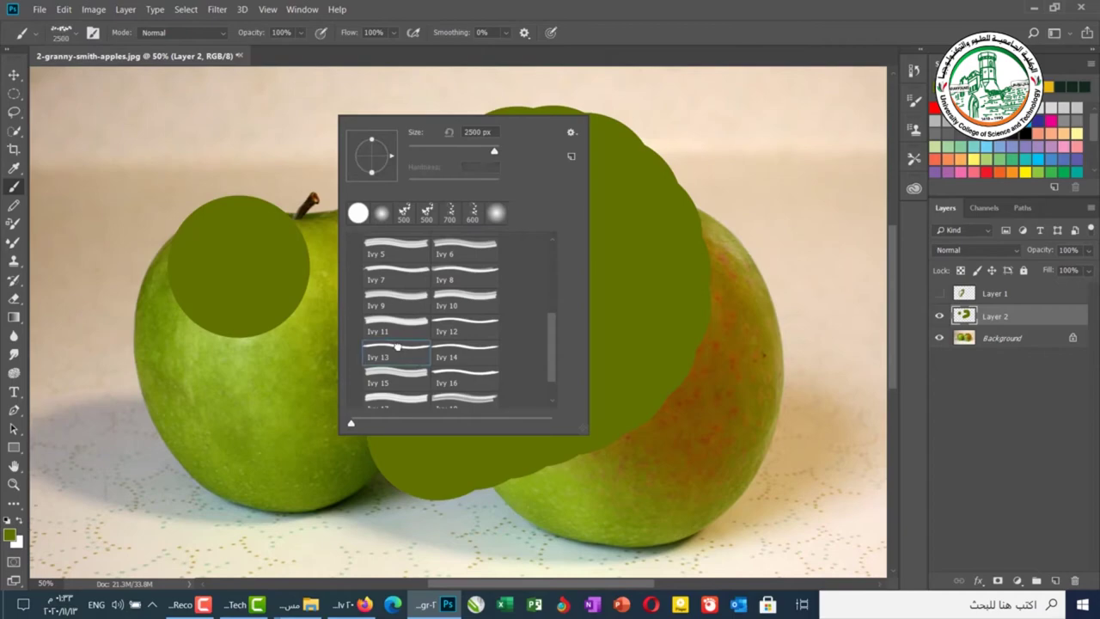
{"action": "key", "text": "Return"}
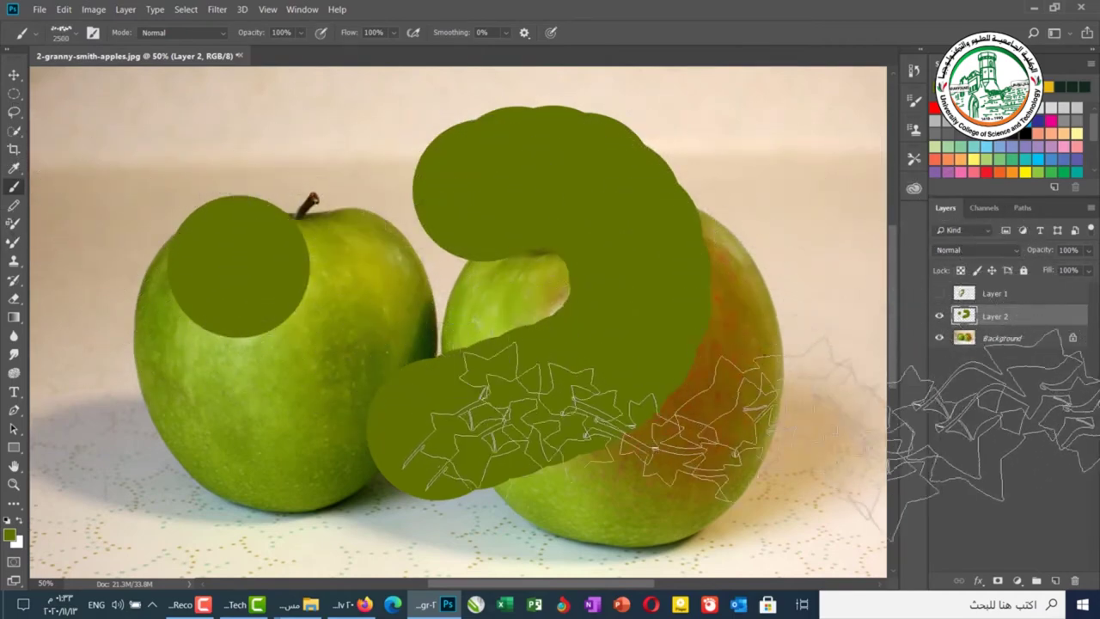
Hide Layer 2 and the Background, and add a new empty layer above Layer 2.
{"action": "left_click", "coordinate": [939, 316]}
{"action": "key", "text": "ctrl+shift+alt+n"}
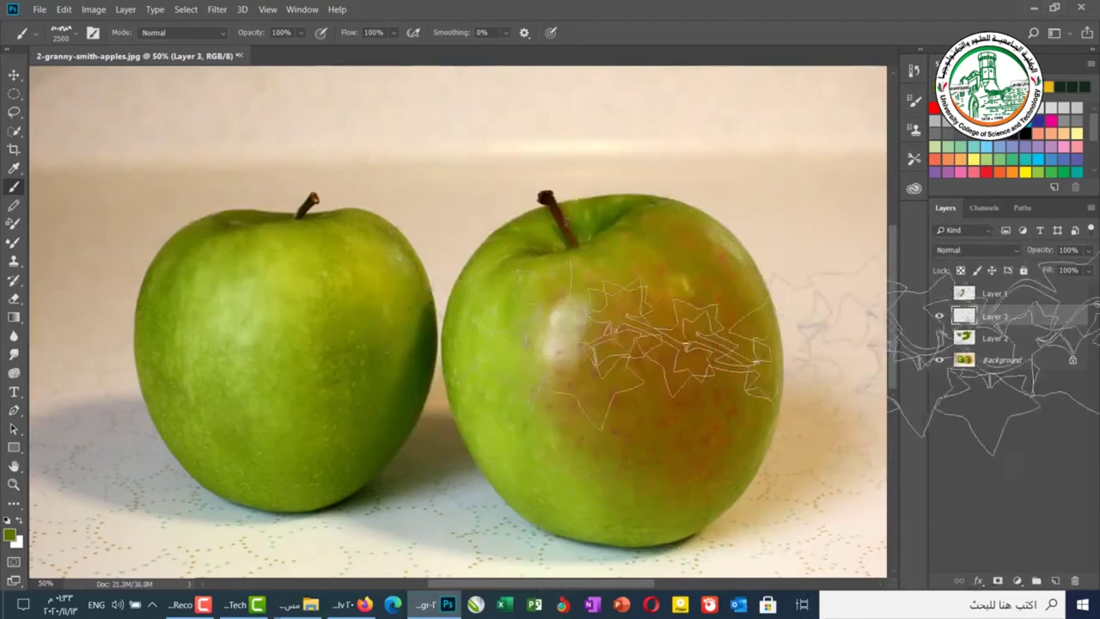
{"action": "left_click", "coordinate": [940, 359]}
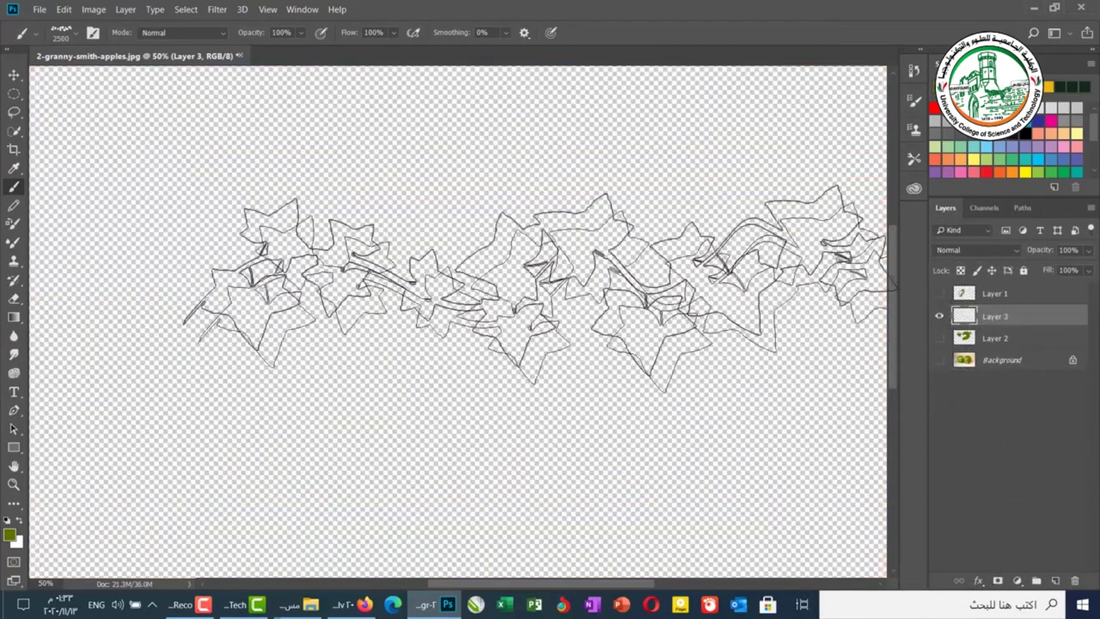
Stamp a 2500 px ivy garland across the upper canvas and a smaller 1200 px one below it.
{"action": "left_click", "coordinate": [484, 224]}
{"action": "key", "text": "bracketleft"}
{"action": "key", "text": "bracketleft"}
{"action": "key", "text": "bracketleft"}
{"action": "key", "text": "bracketleft"}
{"action": "key", "text": "bracketleft"}
{"action": "key", "text": "bracketleft"}
{"action": "key", "text": "bracketleft"}
{"action": "key", "text": "bracketleft"}
{"action": "key", "text": "bracketleft"}
{"action": "key", "text": "bracketleft"}
{"action": "key", "text": "bracketleft"}
{"action": "key", "text": "bracketleft"}
{"action": "key", "text": "bracketleft"}
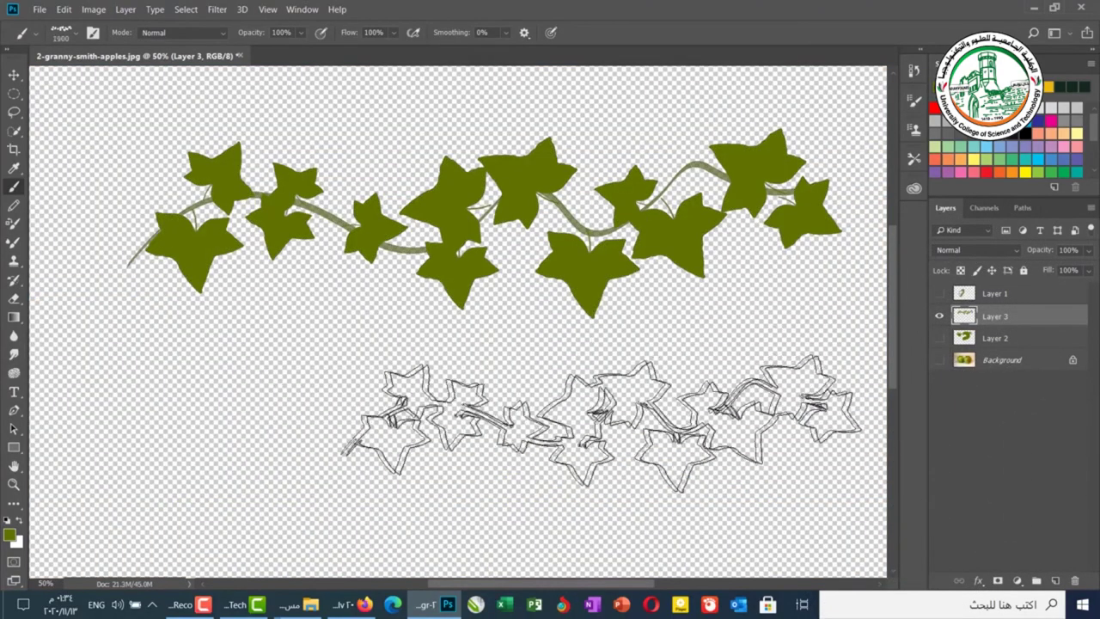
{"action": "key", "text": "bracketleft"}
{"action": "left_click", "coordinate": [610, 404]}
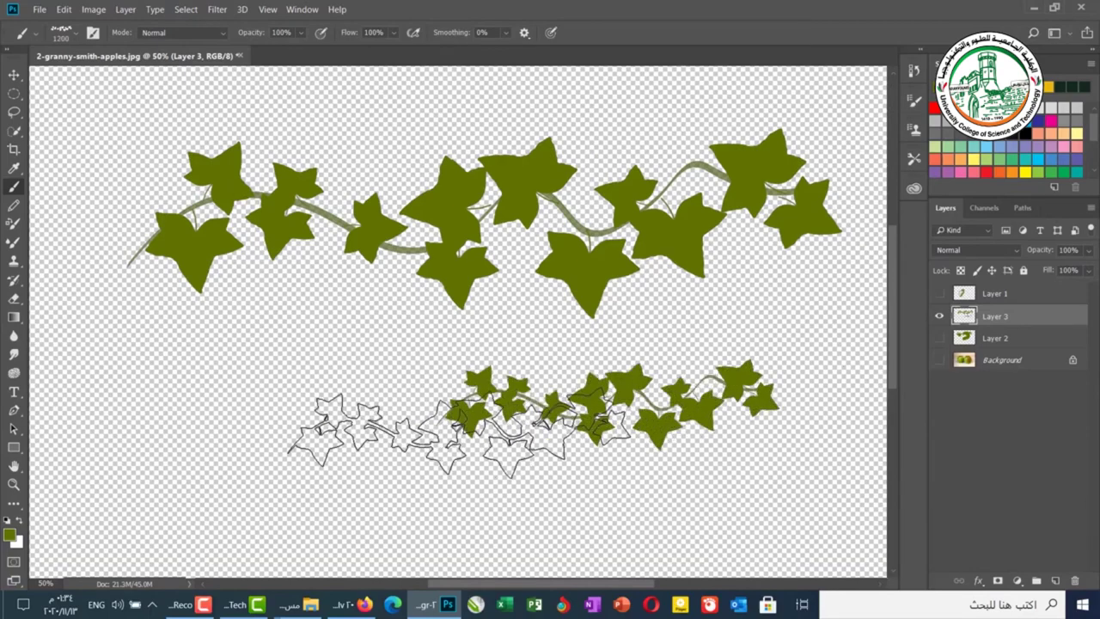
Enlarge the brush to 1500 px and stamp another ivy garland in the lower-left area of the canvas.
{"action": "key", "text": "bracketright"}
{"action": "key", "text": "bracketright"}
{"action": "key", "text": "bracketright"}
{"action": "left_click", "coordinate": [348, 495]}
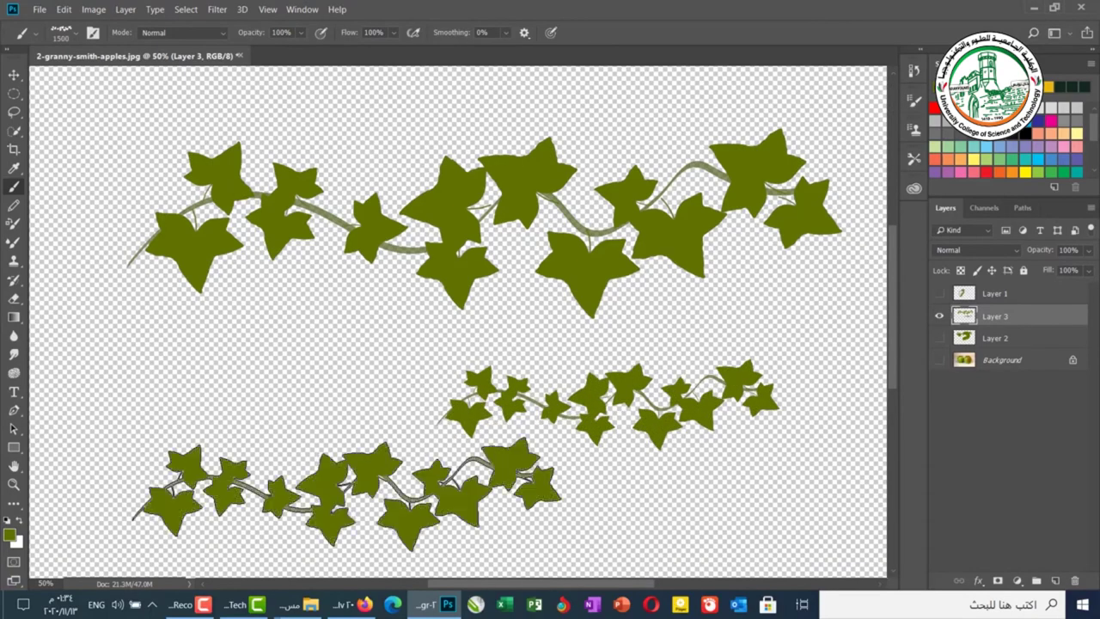
Pick an ivy brush preset, reduce it to 900 px and paint a dense U-shaped ivy stroke across Layer 3.
{"action": "left_click", "coordinate": [76, 36]}
{"action": "left_click", "coordinate": [129, 288]}
{"action": "key", "text": "Return"}
{"action": "key", "text": "bracketleft"}
{"action": "key", "text": "bracketleft"}
{"action": "key", "text": "bracketleft"}
{"action": "key", "text": "bracketleft"}
{"action": "key", "text": "bracketleft"}
{"action": "key", "text": "bracketleft"}
{"action": "key", "text": "bracketleft"}
{"action": "key", "text": "bracketleft"}
{"action": "key", "text": "bracketleft"}
{"action": "key", "text": "bracketleft"}
{"action": "key", "text": "bracketleft"}
{"action": "key", "text": "bracketleft"}
{"action": "key", "text": "bracketleft"}
{"action": "key", "text": "bracketleft"}
{"action": "key", "text": "bracketleft"}
{"action": "key", "text": "bracketleft"}
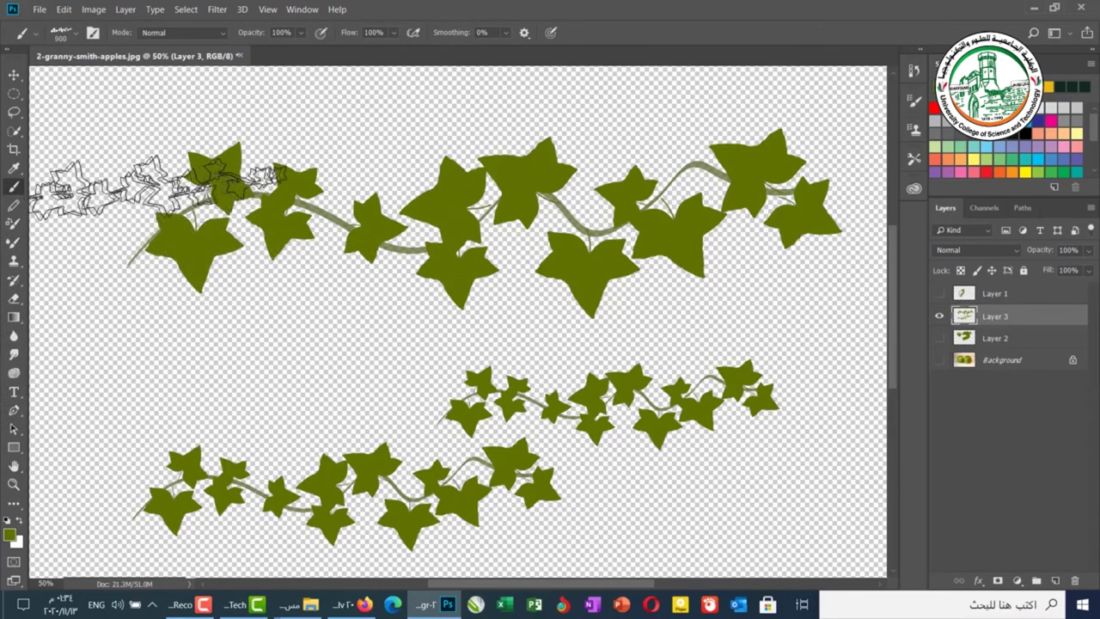
{"action": "left_click", "coordinate": [168, 146]}
{"action": "mouse_move", "coordinate": [167, 146]}
{"action": "left_mouse_down"}
{"action": "mouse_move", "coordinate": [185, 350]}
{"action": "mouse_move", "coordinate": [254, 443]}
{"action": "mouse_move", "coordinate": [343, 486]}
{"action": "mouse_move", "coordinate": [545, 468]}
{"action": "left_mouse_up"}
{"action": "left_click", "coordinate": [627, 331]}
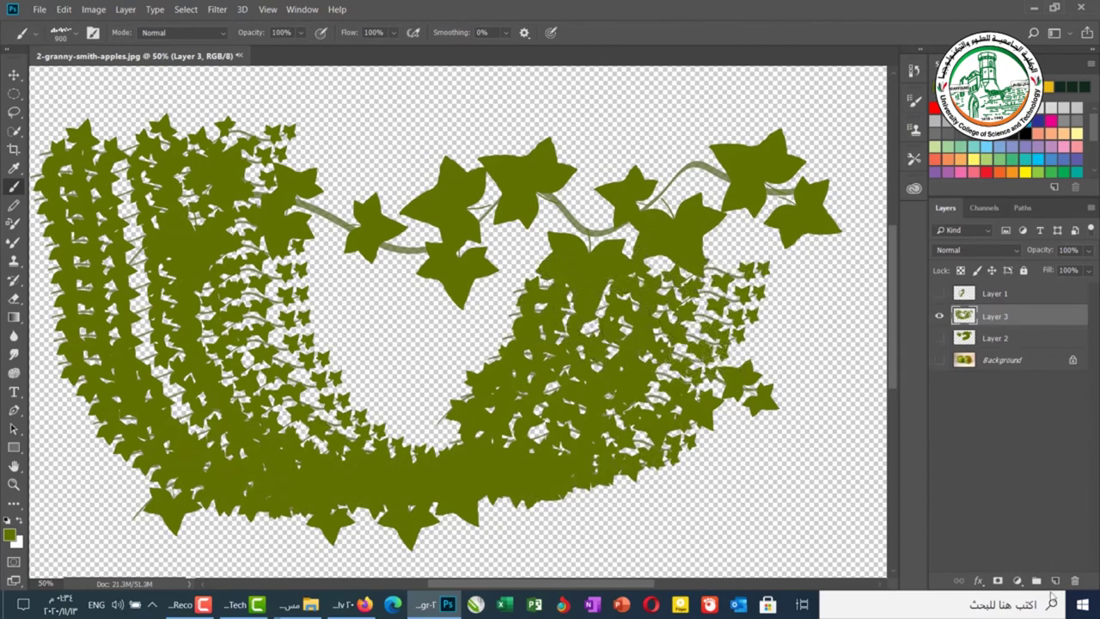
Add a new layer above Layer 3, hide Layer 3 and paint a long, broad U-shaped ivy stroke.
{"action": "left_click", "coordinate": [1056, 581]}
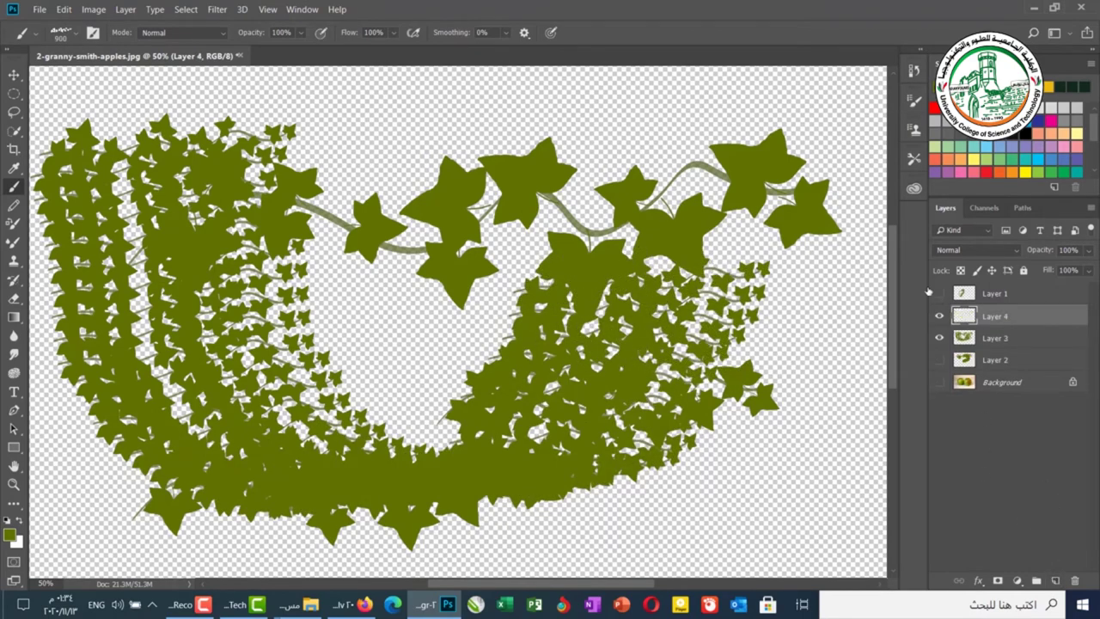
{"action": "left_click", "coordinate": [941, 344]}
{"action": "mouse_move", "coordinate": [744, 129]}
{"action": "left_mouse_down"}
{"action": "mouse_move", "coordinate": [741, 440]}
{"action": "mouse_move", "coordinate": [730, 470]}
{"action": "mouse_move", "coordinate": [657, 488]}
{"action": "mouse_move", "coordinate": [506, 493]}
{"action": "mouse_move", "coordinate": [424, 473]}
{"action": "mouse_move", "coordinate": [324, 421]}
{"action": "mouse_move", "coordinate": [268, 344]}
{"action": "mouse_move", "coordinate": [245, 260]}
{"action": "mouse_move", "coordinate": [246, 168]}
{"action": "mouse_move", "coordinate": [359, 167]}
{"action": "left_mouse_up"}
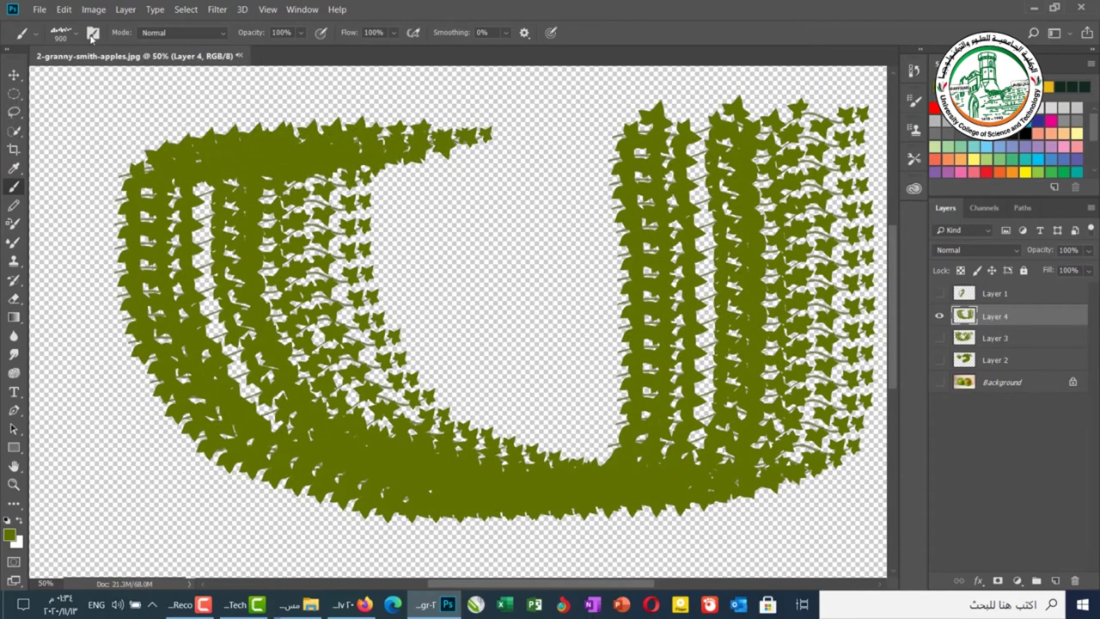
Enable Shape Dynamics with Size Jitter 100%, Angle Jitter 40%, Roundness Jitter 46% and Minimum Roundness 71%.
{"action": "left_click", "coordinate": [92, 33]}
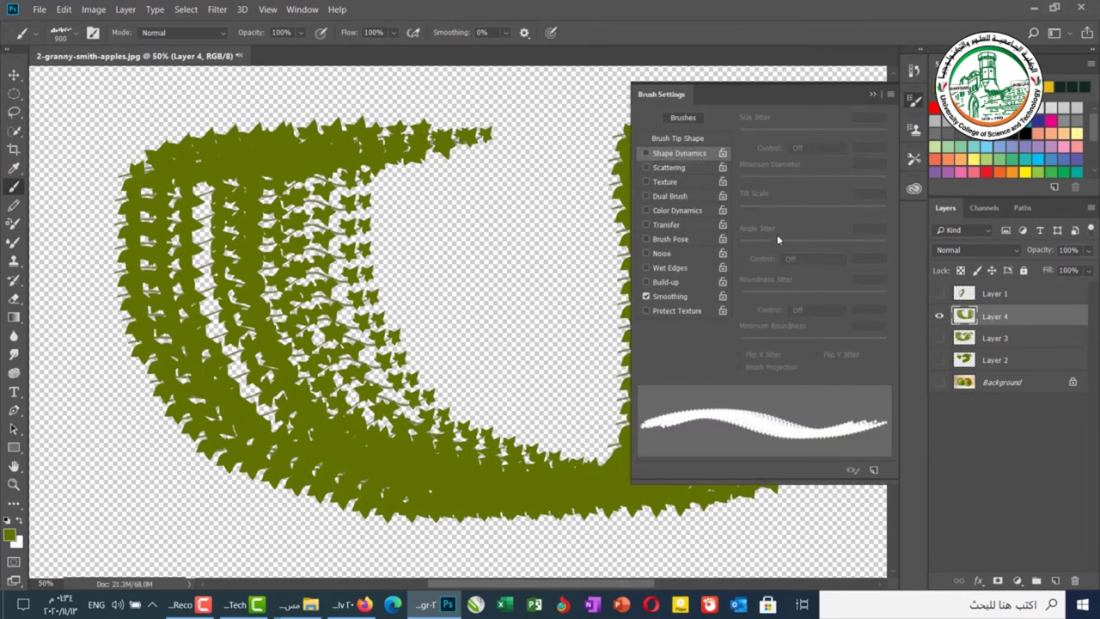
{"action": "left_click", "coordinate": [650, 154]}
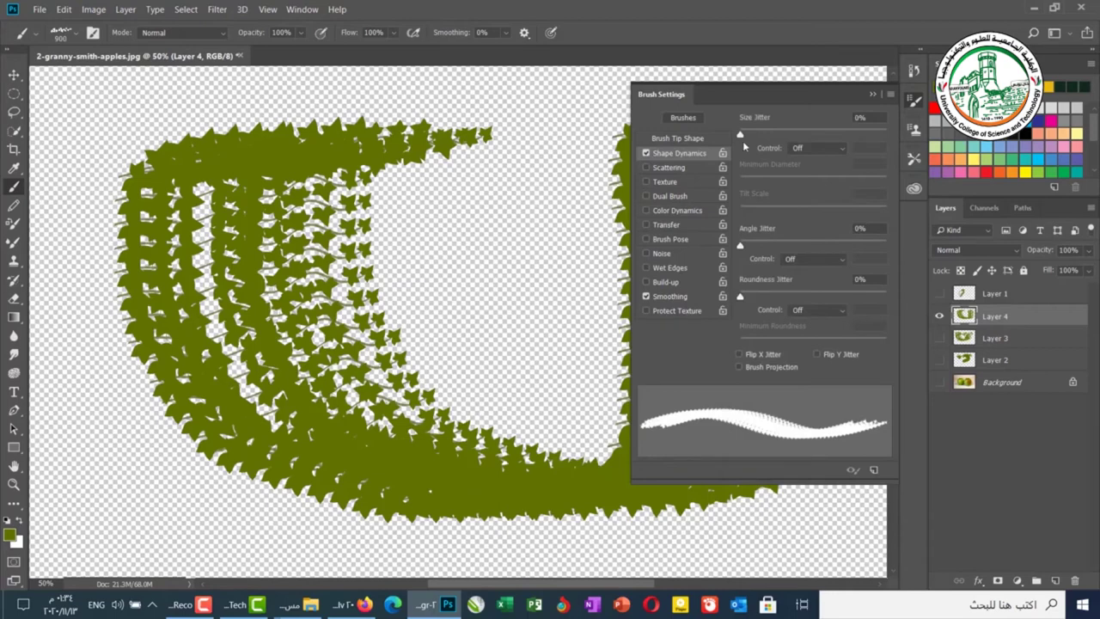
{"action": "left_click_drag", "start_coordinate": [740, 135], "coordinate": [888, 144]}
{"action": "left_click_drag", "start_coordinate": [741, 249], "coordinate": [798, 249]}
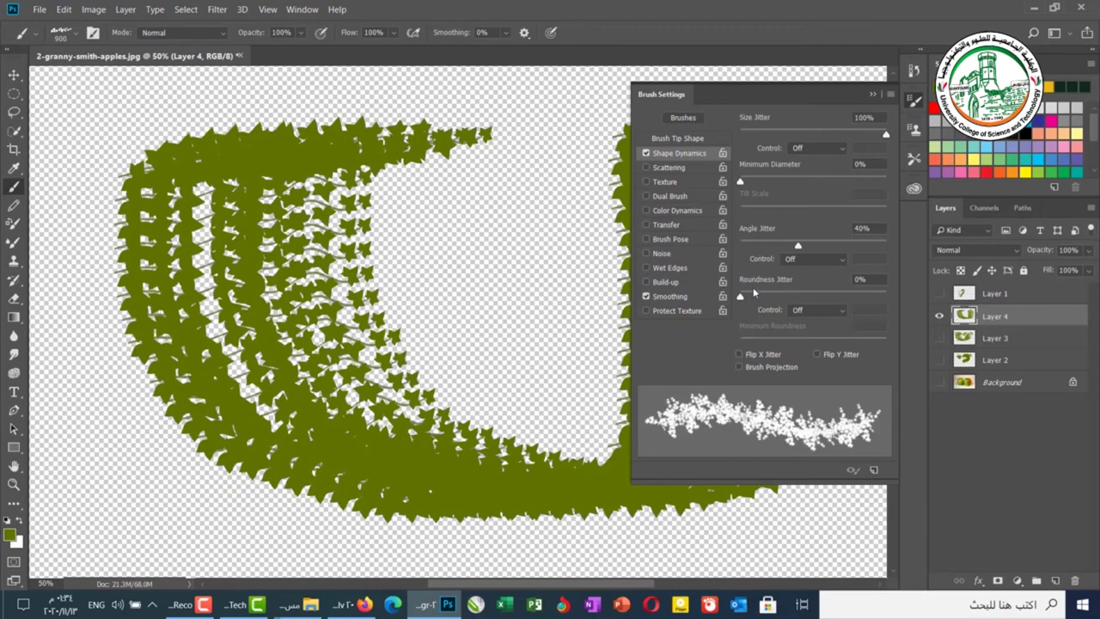
{"action": "left_click_drag", "start_coordinate": [740, 296], "coordinate": [807, 297]}
{"action": "mouse_move", "coordinate": [799, 342]}
{"action": "left_mouse_down"}
{"action": "mouse_move", "coordinate": [776, 343]}
{"action": "mouse_move", "coordinate": [844, 344]}
{"action": "left_mouse_up"}
Paint several short ivy strokes in the empty area inside the U shape on Layer 4.
{"action": "left_click_drag", "start_coordinate": [435, 297], "coordinate": [569, 235]}
{"action": "mouse_move", "coordinate": [550, 338]}
{"action": "left_mouse_down"}
{"action": "mouse_move", "coordinate": [524, 320]}
{"action": "mouse_move", "coordinate": [539, 150]}
{"action": "left_mouse_up"}
{"action": "mouse_move", "coordinate": [515, 296]}
{"action": "left_mouse_down"}
{"action": "mouse_move", "coordinate": [520, 357]}
{"action": "mouse_move", "coordinate": [559, 383]}
{"action": "mouse_move", "coordinate": [464, 348]}
{"action": "left_mouse_up"}
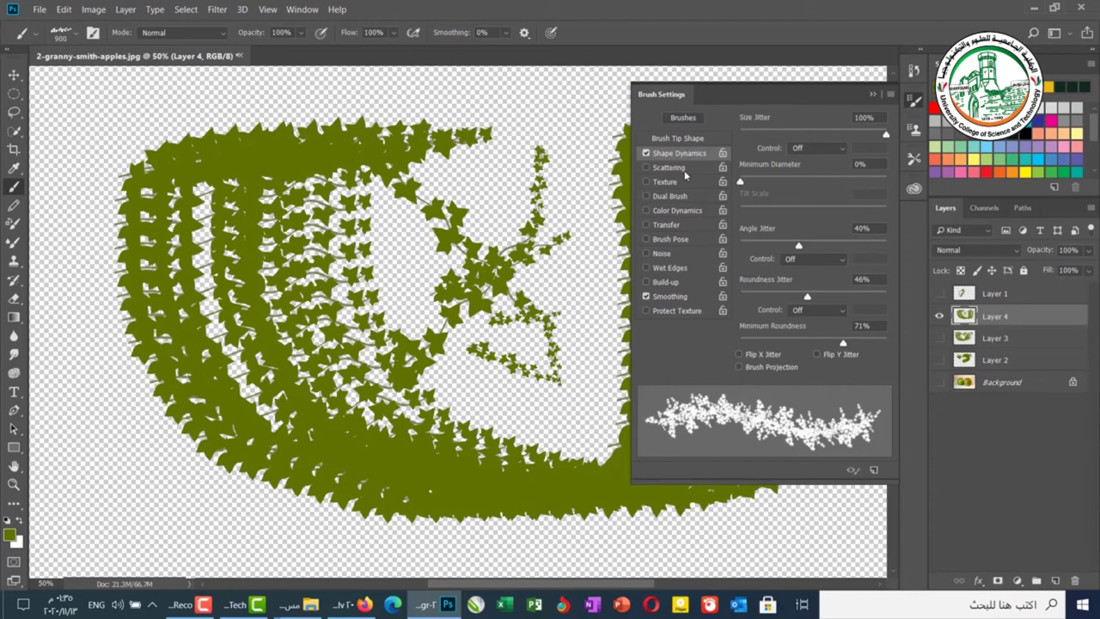
Enable Scattering, Texture, Dual Brush, Color Dynamics, Transfer, Brush Pose, Noise, Wet Edges, Build-up and Protect Texture, and close the brush settings.
{"action": "left_click", "coordinate": [684, 169]}
{"action": "left_click", "coordinate": [669, 183]}
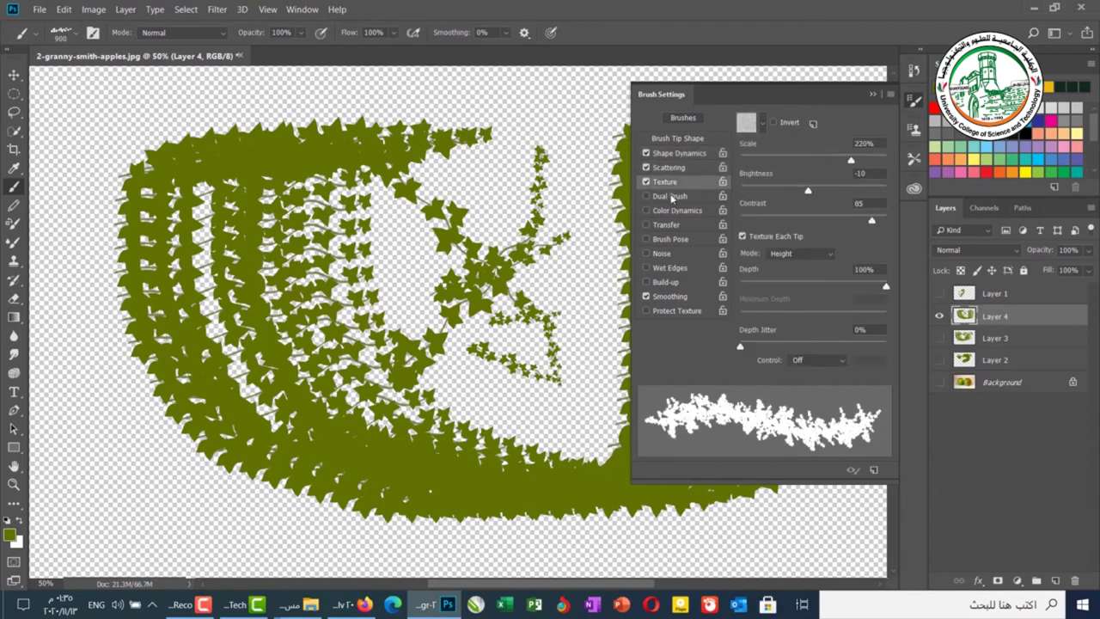
{"action": "left_click", "coordinate": [673, 196]}
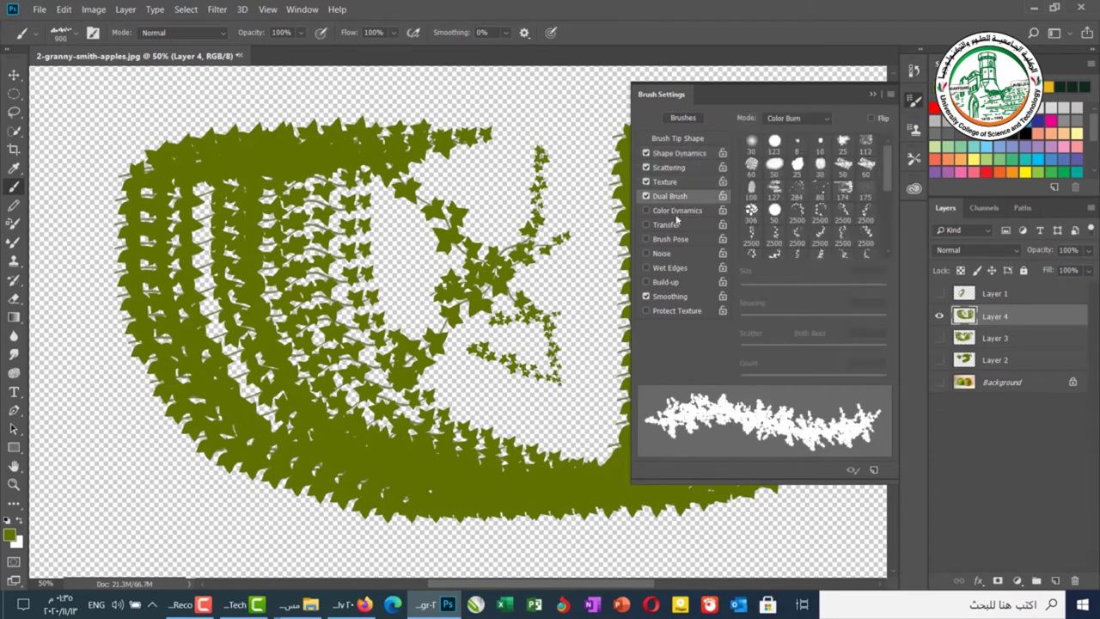
{"action": "left_click", "coordinate": [678, 212]}
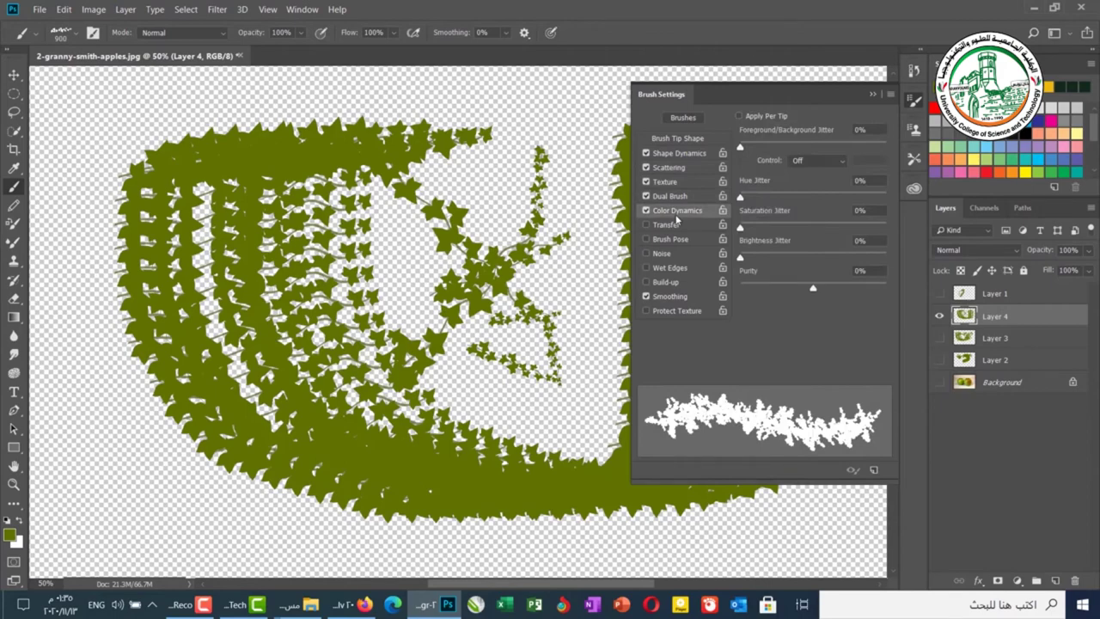
{"action": "left_click", "coordinate": [676, 225]}
{"action": "left_click", "coordinate": [672, 239]}
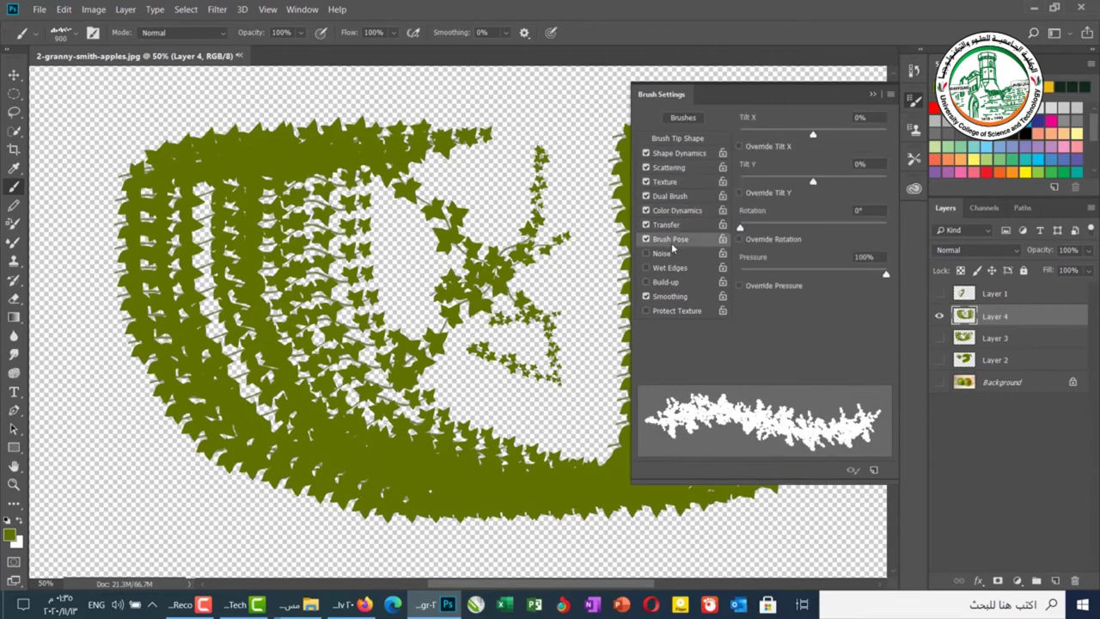
{"action": "left_click", "coordinate": [646, 253]}
{"action": "left_click", "coordinate": [691, 266]}
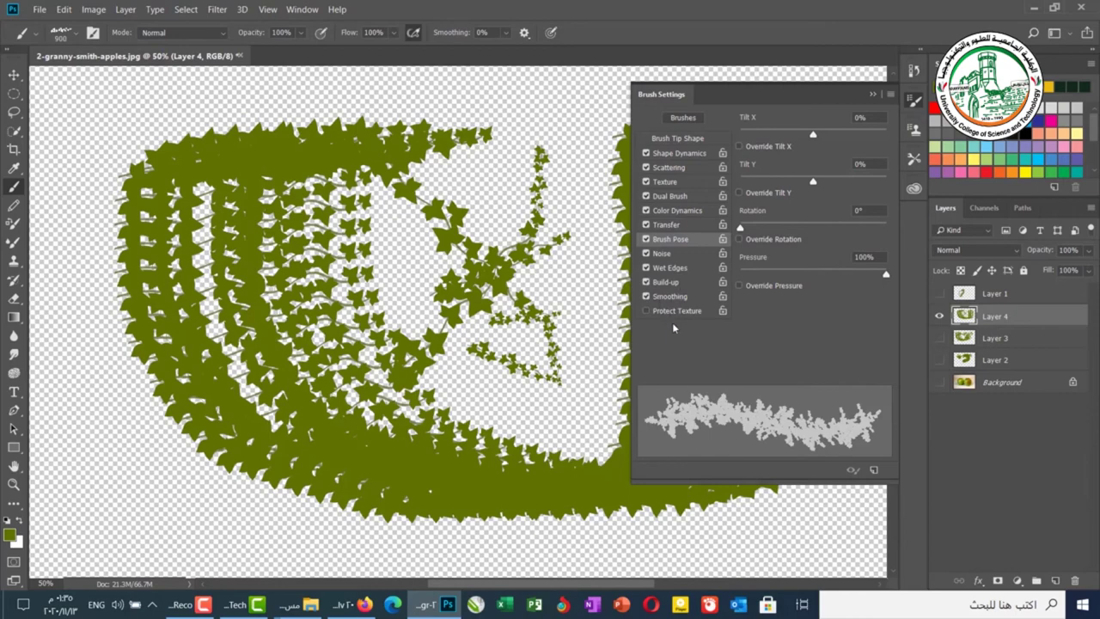
{"action": "left_click", "coordinate": [667, 185]}
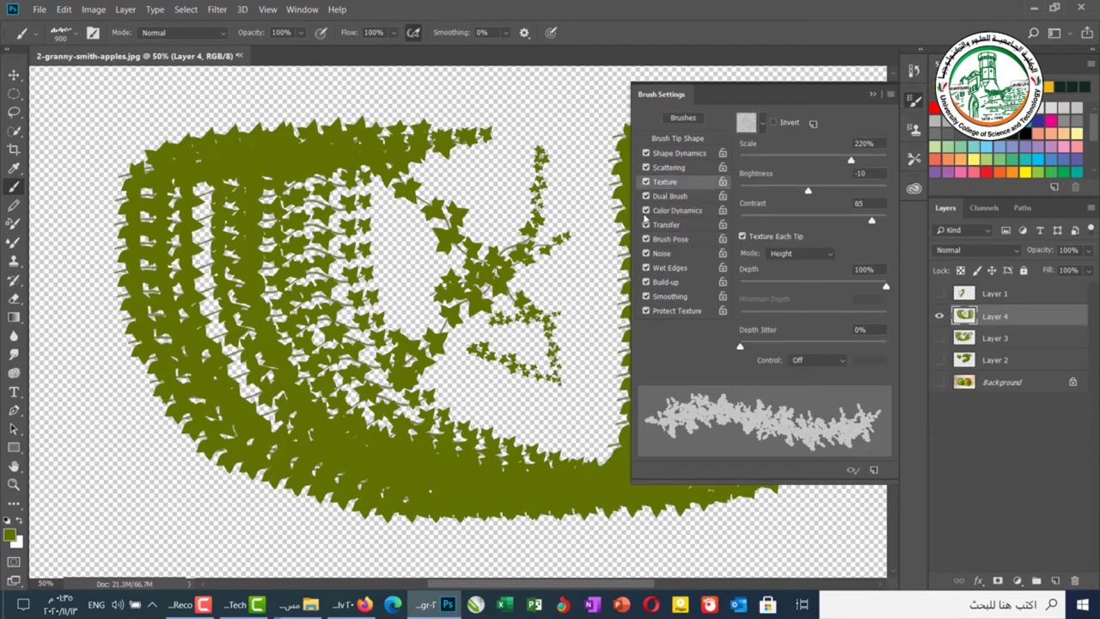
{"action": "left_click", "coordinate": [874, 93]}
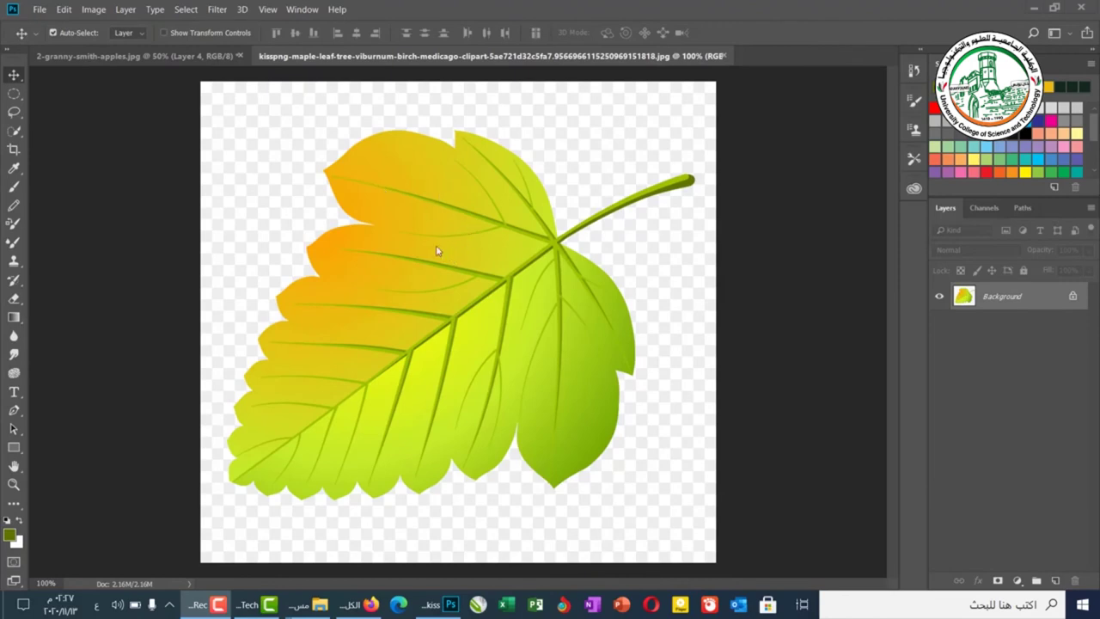
Select the leaf with Select Subject, copy it to a new layer and hide the Background.
{"action": "left_click", "coordinate": [17, 132]}
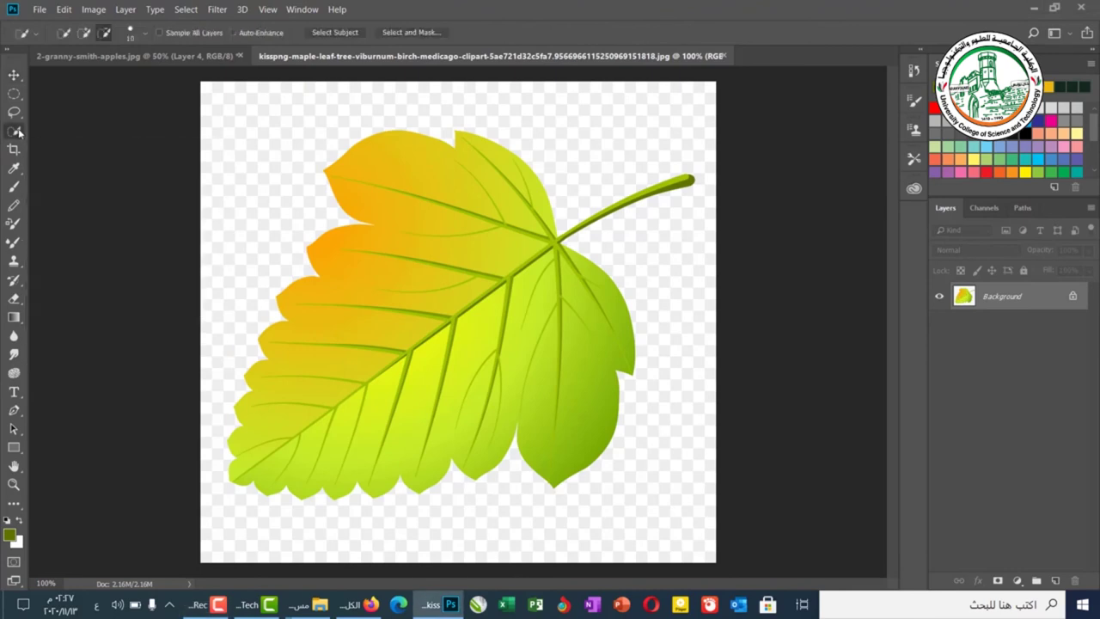
{"action": "left_click", "coordinate": [335, 33]}
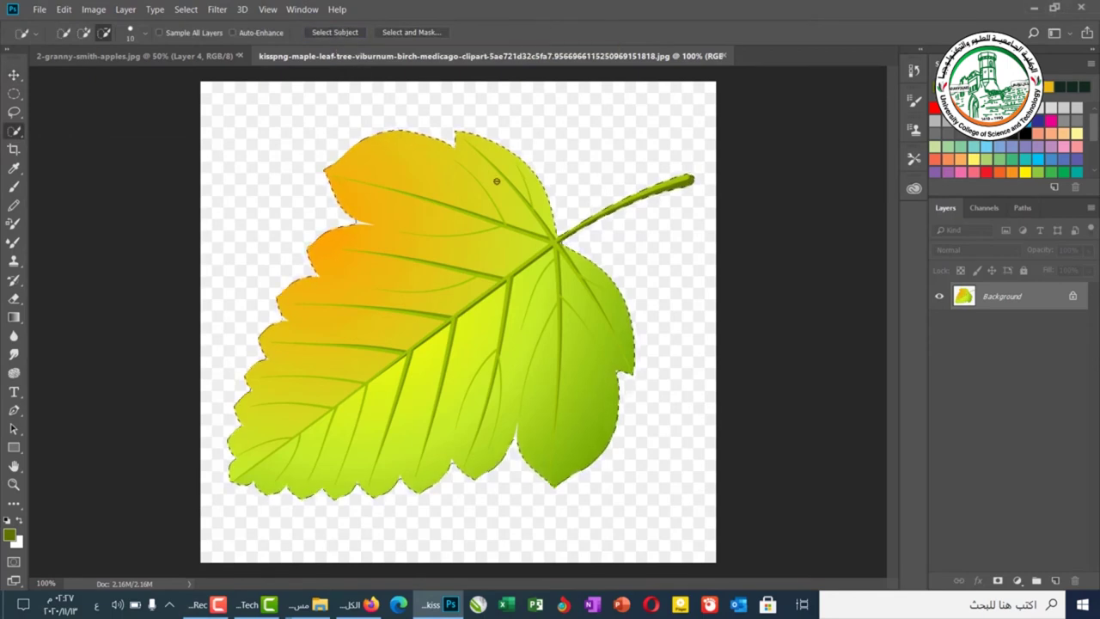
{"action": "key", "text": "ctrl+j"}
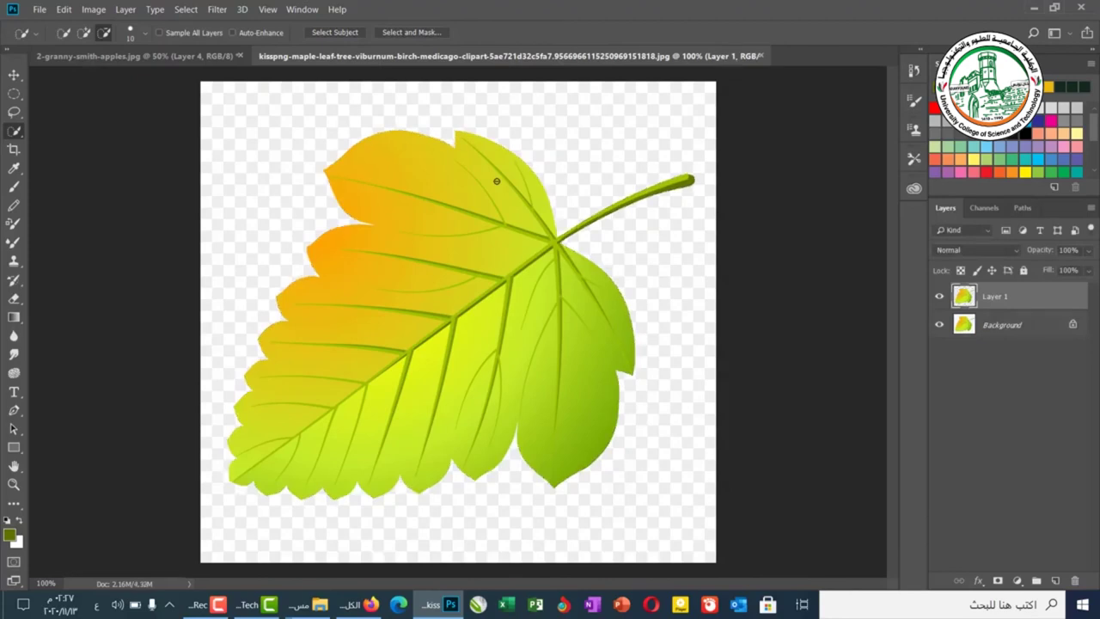
{"action": "left_click", "coordinate": [938, 325]}
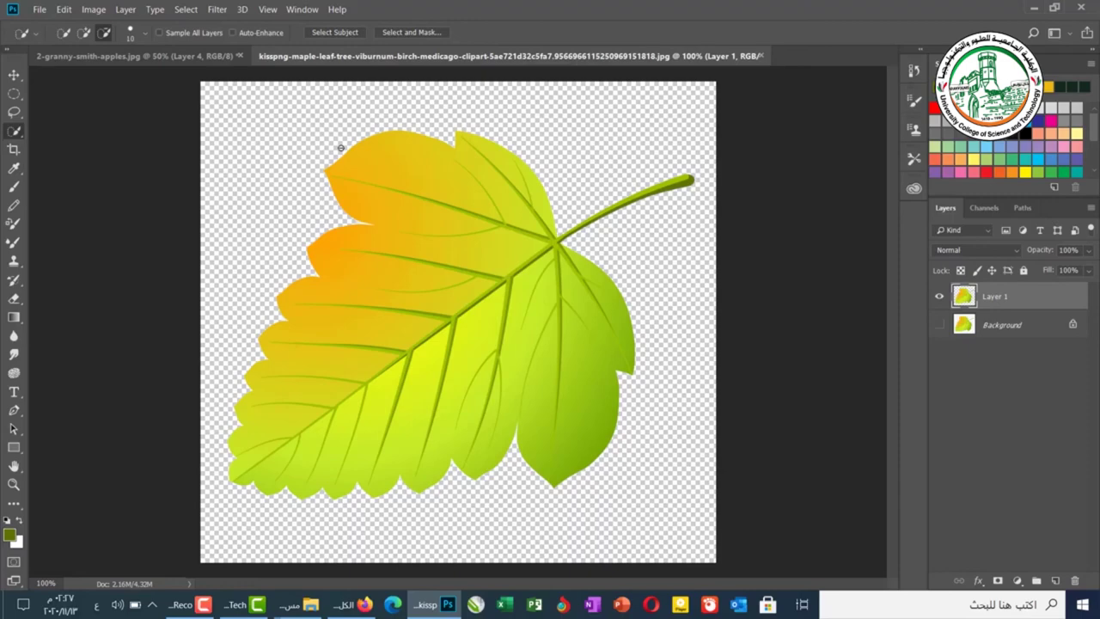
Define the isolated leaf as a brush preset named leaf.
{"action": "left_click", "coordinate": [64, 9]}
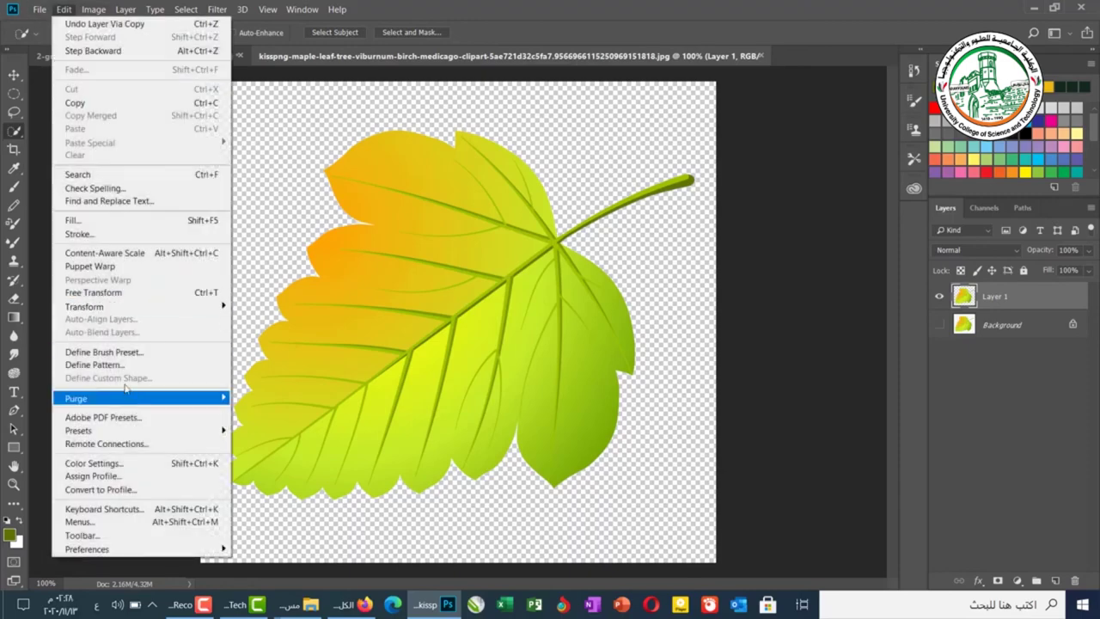
{"action": "left_click", "coordinate": [88, 352]}
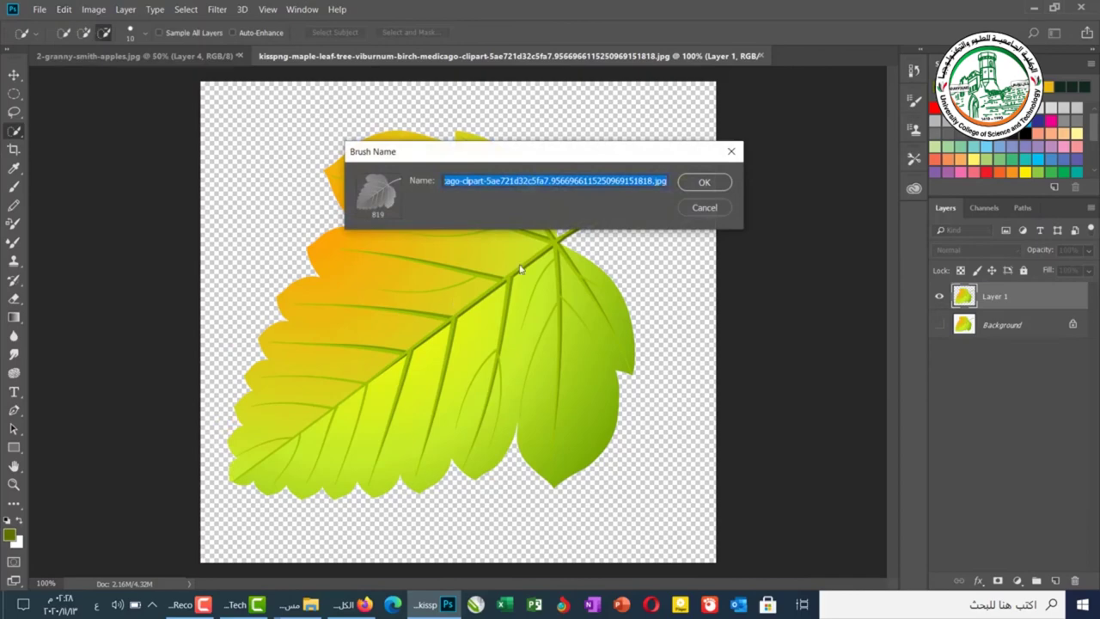
{"action": "key", "text": "BackSpace"}
{"action": "type", "text": "leaf"}
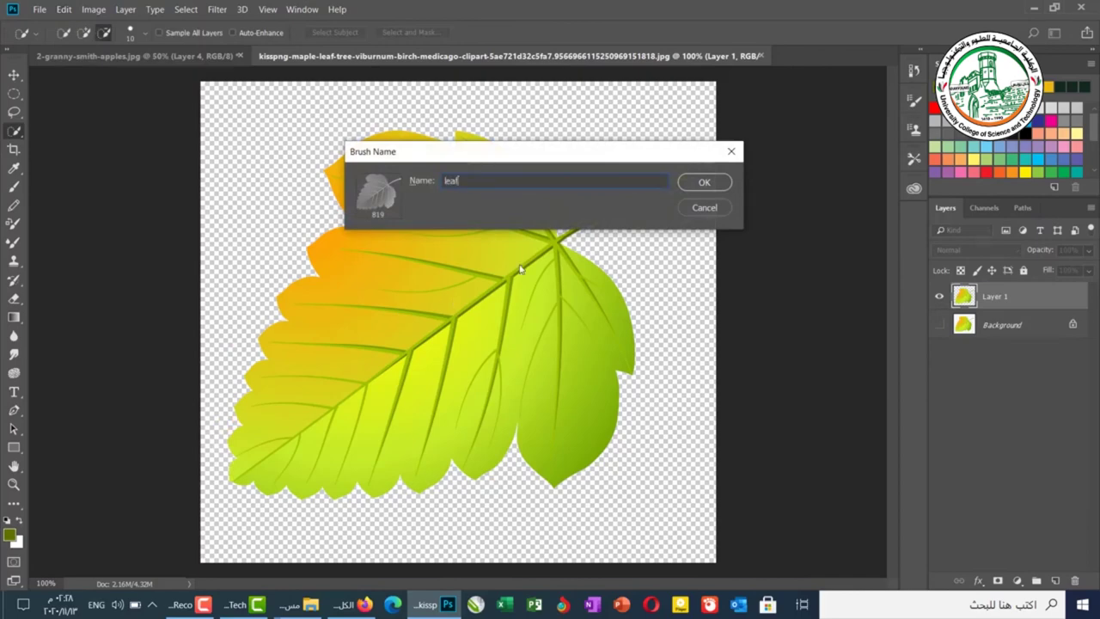
{"action": "left_click", "coordinate": [704, 182]}
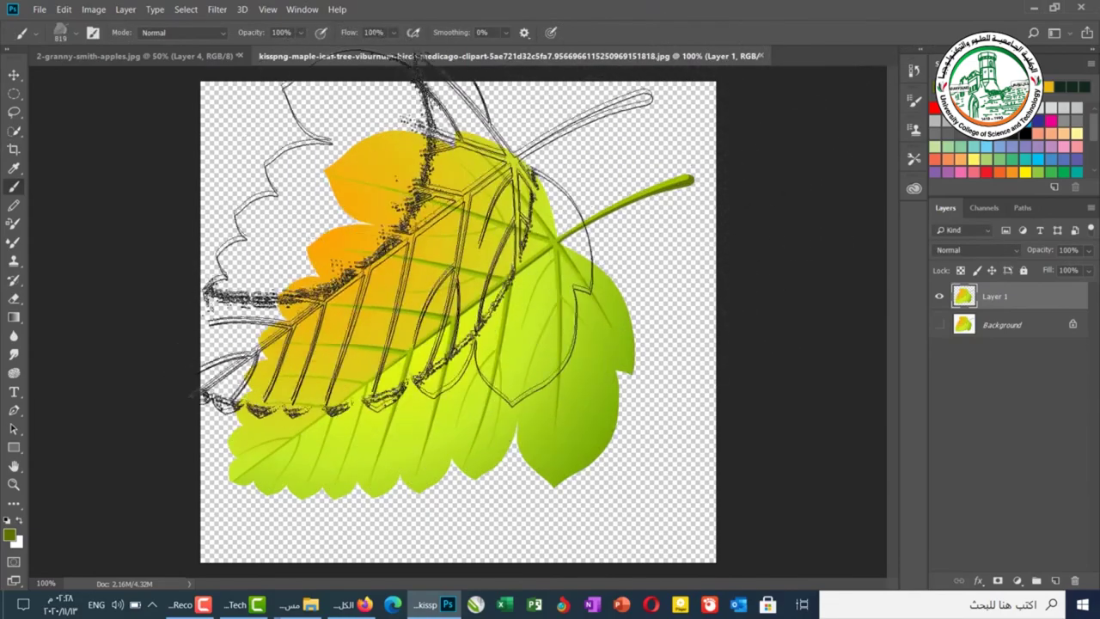
Duplicate Layer 1, add a new empty layer on top and hide both leaf layers.
{"action": "key", "text": "ctrl+j"}
{"action": "left_click", "coordinate": [1057, 583]}
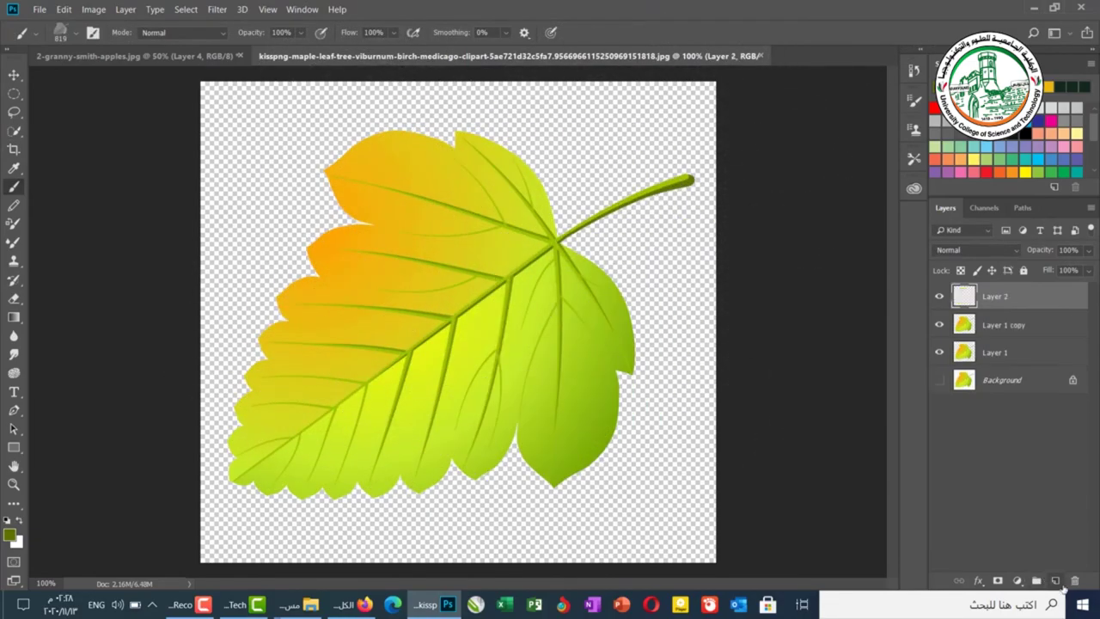
{"action": "left_click", "coordinate": [940, 352]}
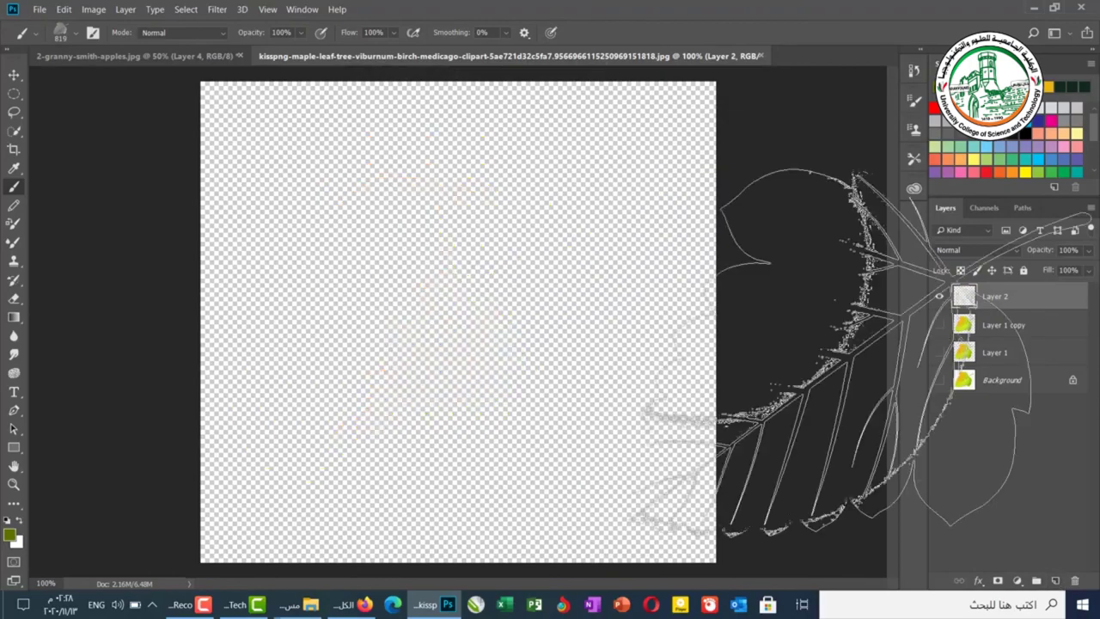
Reduce the leaf brush to 250 px and stamp two olive-green leaves on Layer 2, one near the centre and one lower left.
{"action": "key", "text": "bracketleft"}
{"action": "key", "text": "bracketleft"}
{"action": "key", "text": "bracketleft"}
{"action": "key", "text": "bracketleft"}
{"action": "key", "text": "bracketleft"}
{"action": "key", "text": "bracketleft"}
{"action": "key", "text": "bracketleft"}
{"action": "key", "text": "bracketleft"}
{"action": "key", "text": "bracketleft"}
{"action": "key", "text": "bracketleft"}
{"action": "key", "text": "bracketleft"}
{"action": "key", "text": "bracketleft"}
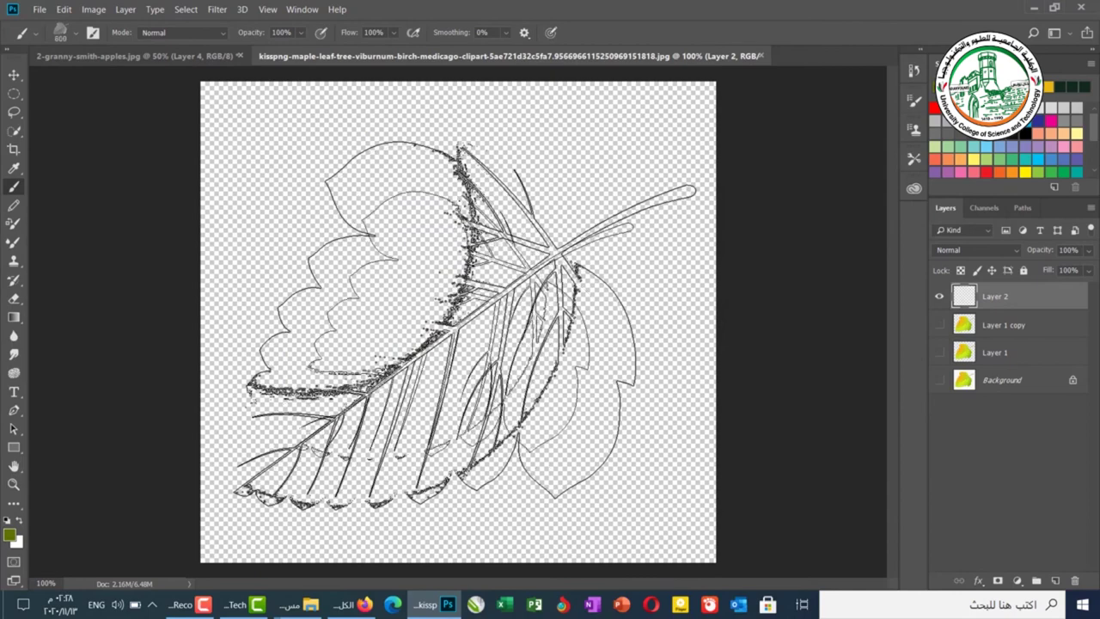
{"action": "left_click", "coordinate": [497, 273]}
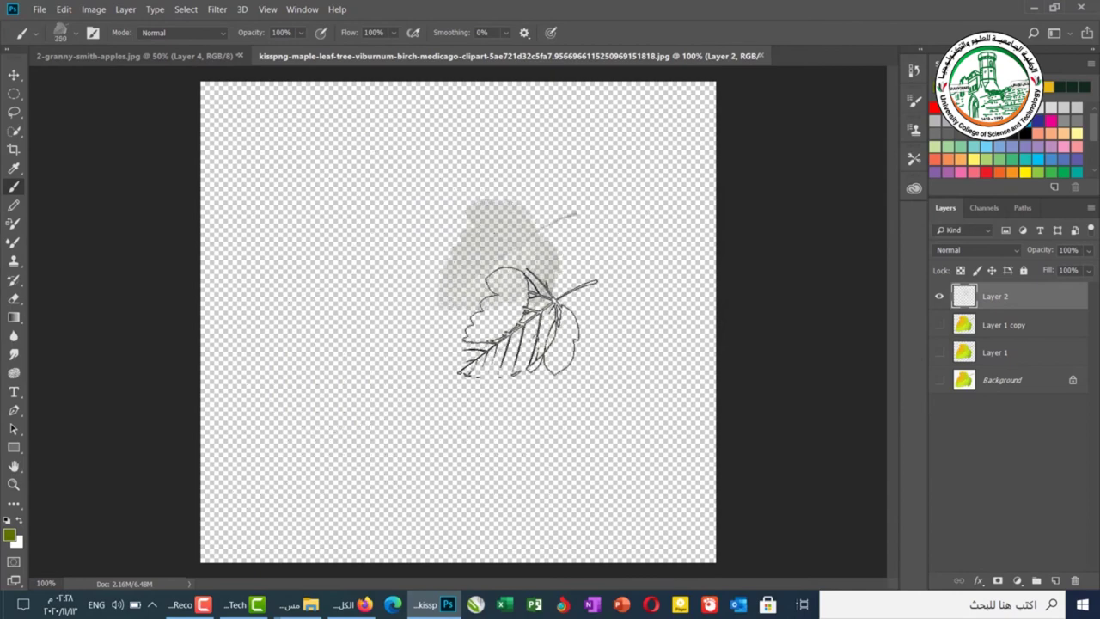
{"action": "left_click", "coordinate": [352, 368]}
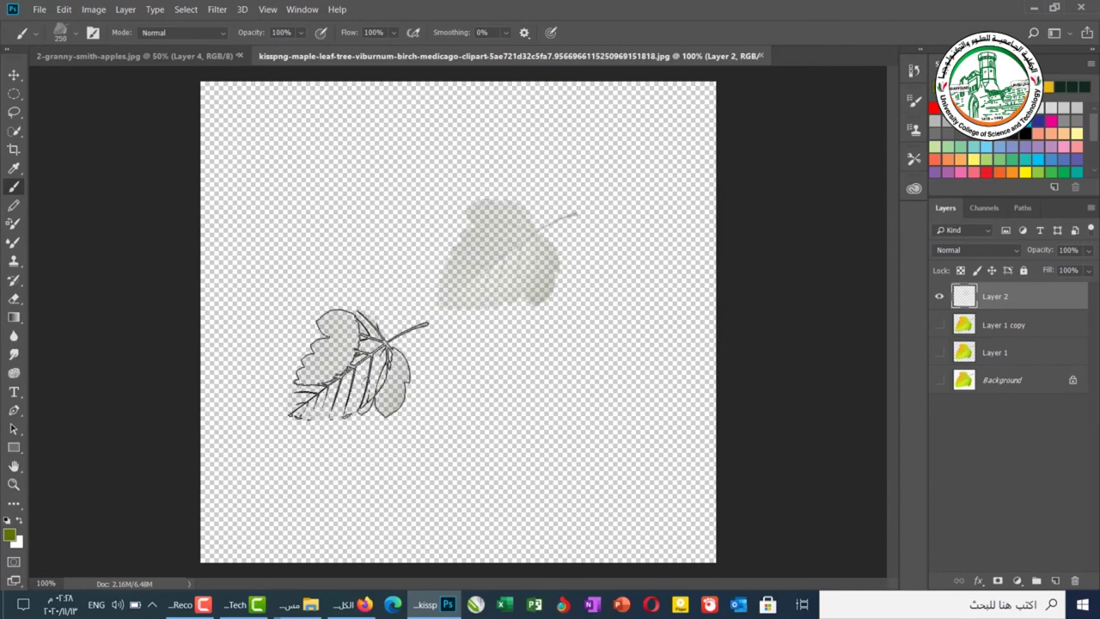
Set the foreground colour to bright red (#ef142e).
{"action": "left_click", "coordinate": [9, 538]}
{"action": "left_click_drag", "start_coordinate": [642, 156], "coordinate": [744, 77]}
{"action": "left_click", "coordinate": [765, 74]}
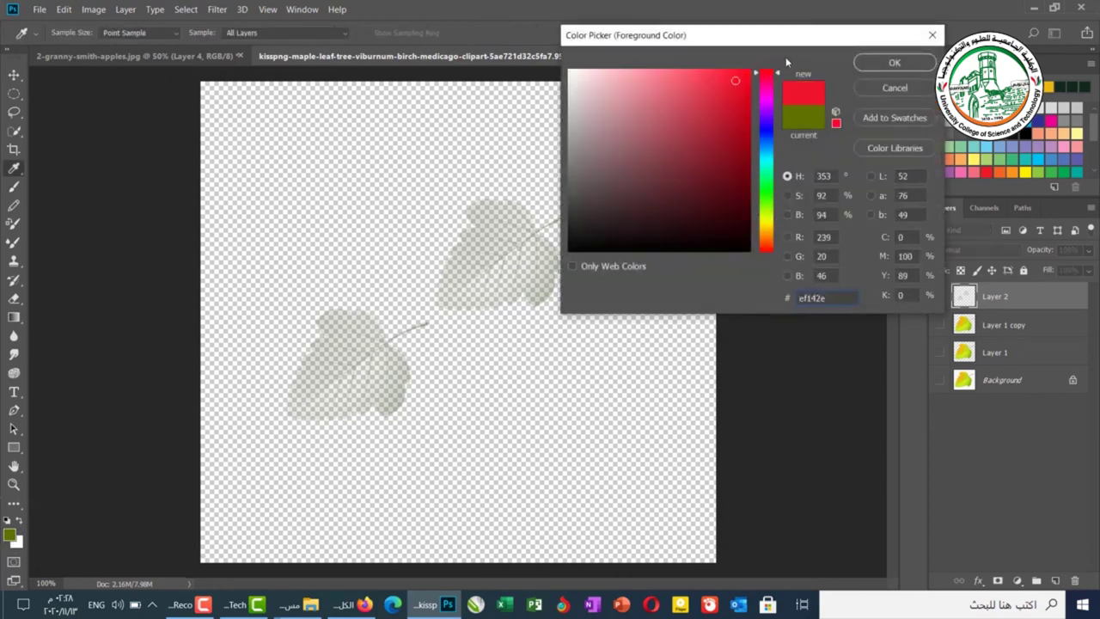
{"action": "key", "text": "Return"}
Stamp four red leaves at 250 px around the two olive-green leaves on Layer 2.
{"action": "left_click", "coordinate": [425, 163]}
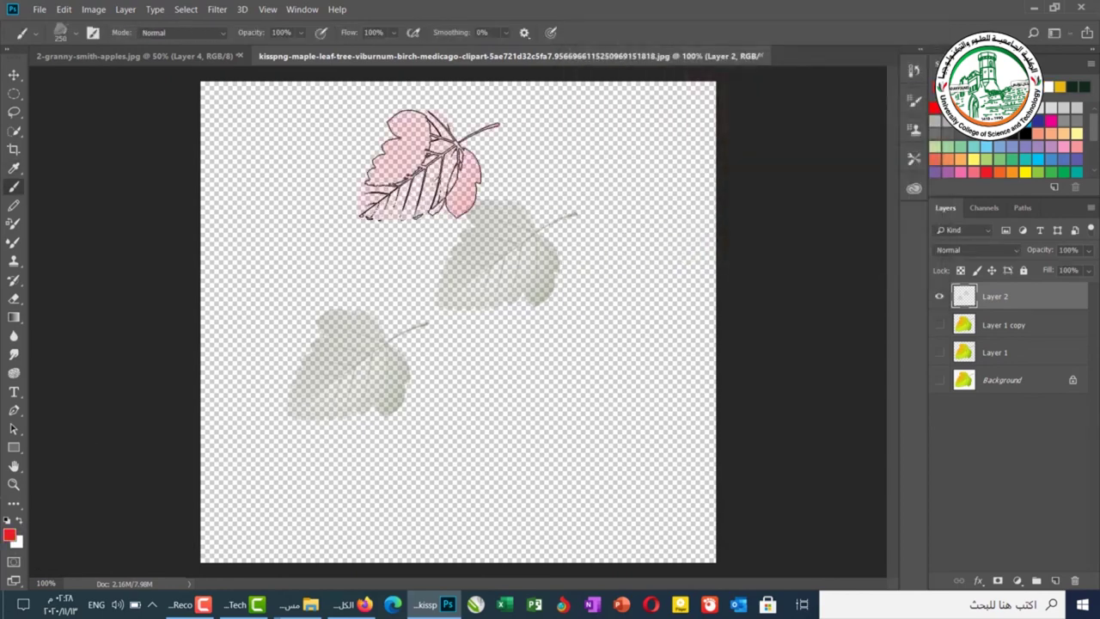
{"action": "left_click", "coordinate": [319, 275]}
{"action": "left_click", "coordinate": [494, 395]}
{"action": "left_click", "coordinate": [597, 311]}
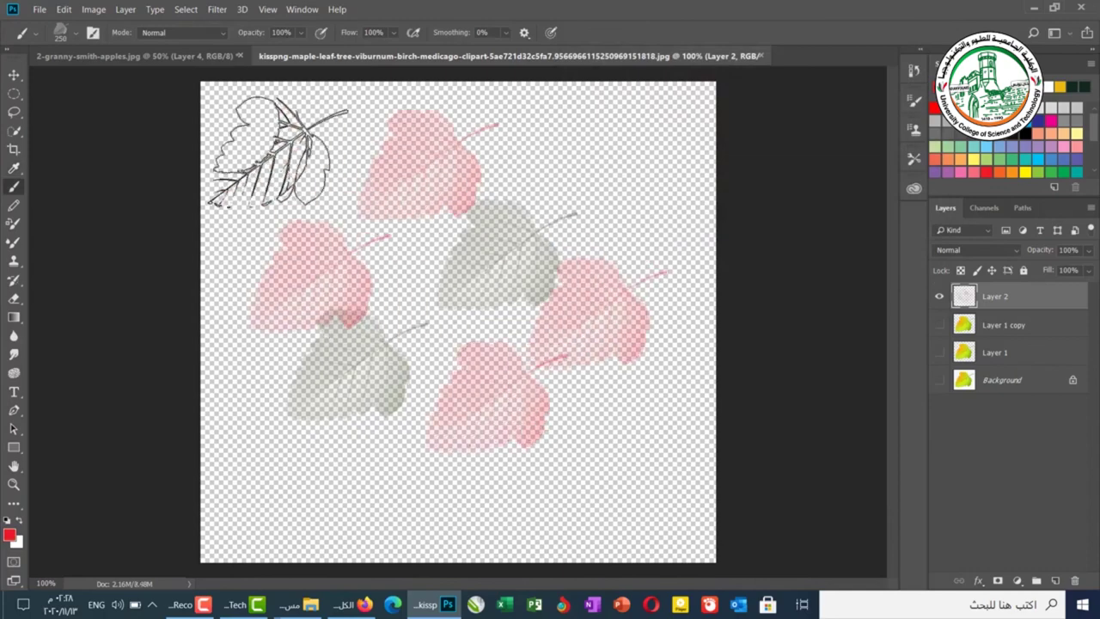
Choose the leaf brush preset again and reduce its size to 100 px.
{"action": "left_click", "coordinate": [79, 35]}
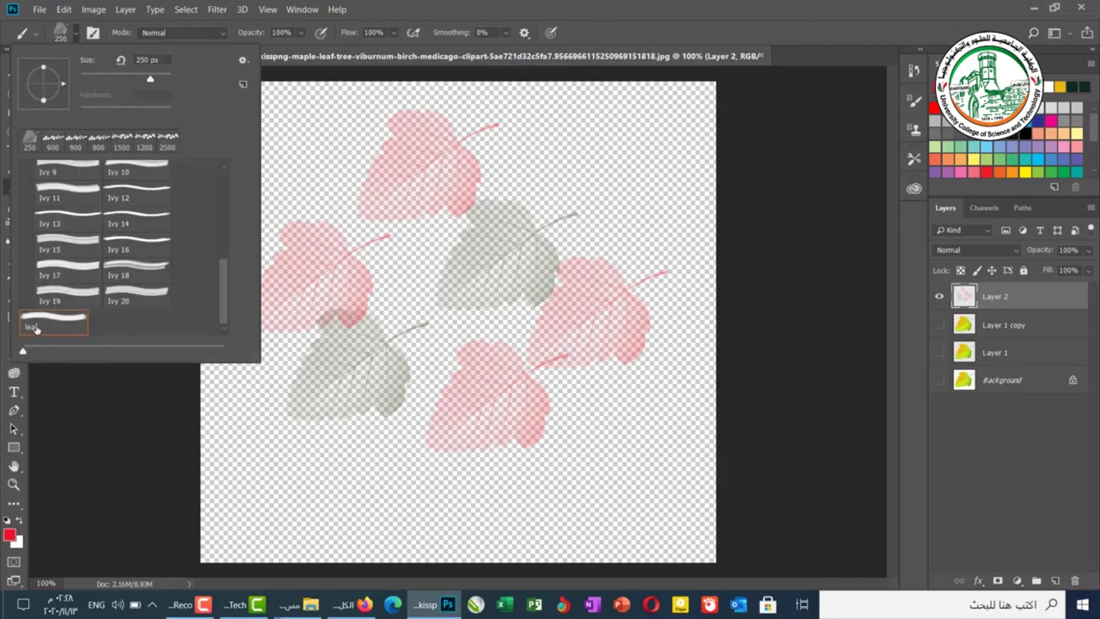
{"action": "left_click", "coordinate": [36, 328]}
{"action": "key", "text": "Return"}
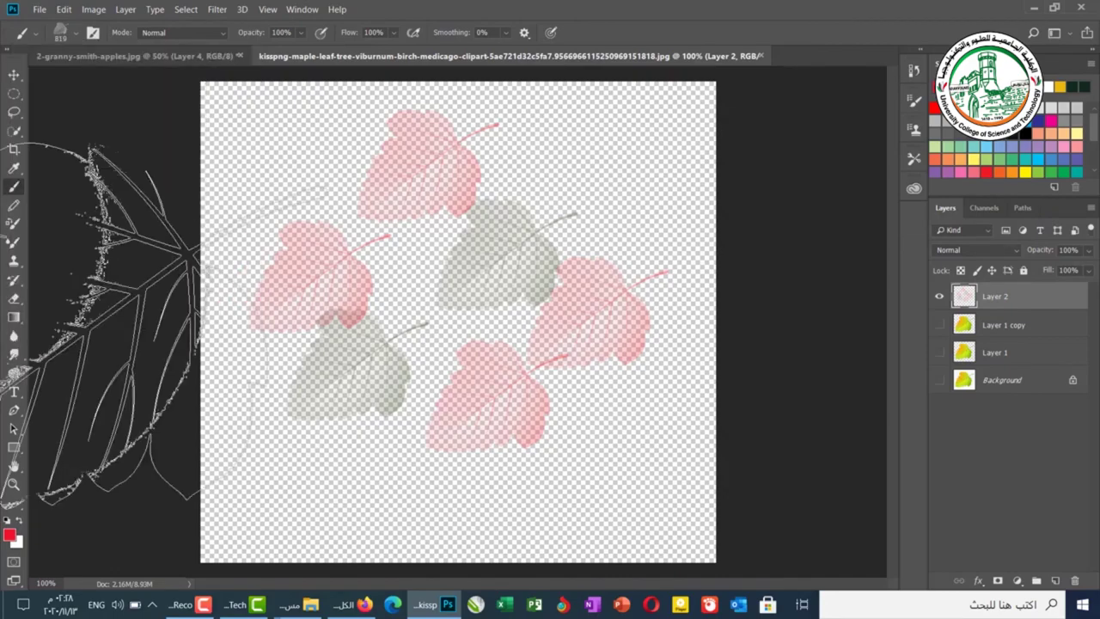
{"action": "key", "text": "bracketleft"}
{"action": "key", "text": "bracketleft"}
{"action": "key", "text": "bracketleft"}
{"action": "key", "text": "bracketleft"}
{"action": "key", "text": "bracketleft"}
{"action": "key", "text": "bracketleft"}
{"action": "key", "text": "bracketleft"}
{"action": "key", "text": "bracketleft"}
{"action": "key", "text": "bracketleft"}
{"action": "key", "text": "bracketleft"}
{"action": "key", "text": "bracketleft"}
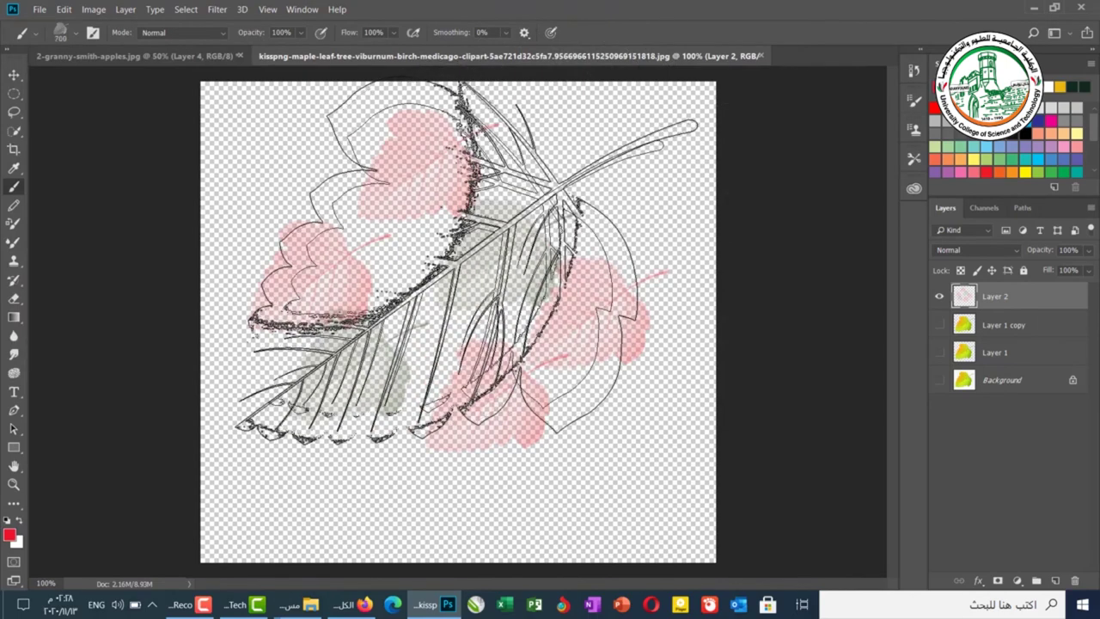
{"action": "key", "text": "bracketleft"}
{"action": "key", "text": "bracketleft"}
{"action": "key", "text": "bracketleft"}
{"action": "key", "text": "bracketleft"}
{"action": "key", "text": "bracketleft"}
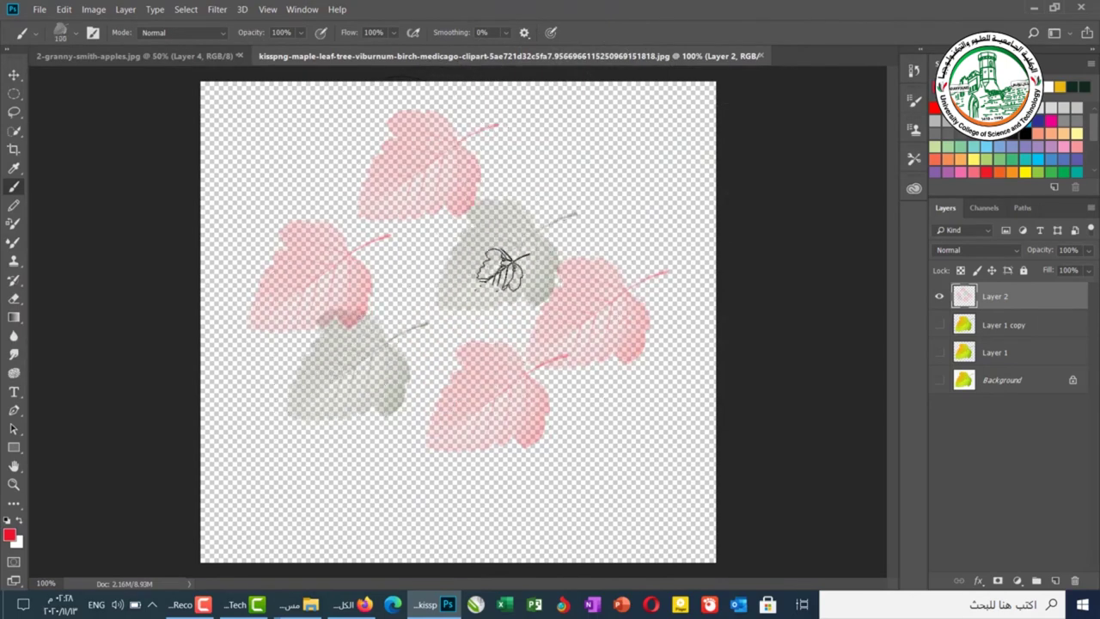
Stamp ten small red leaves across the upper part of the canvas and down its left side.
{"action": "left_click", "coordinate": [584, 150]}
{"action": "left_click", "coordinate": [645, 194]}
{"action": "left_click", "coordinate": [674, 249]}
{"action": "left_click", "coordinate": [602, 225]}
{"action": "left_click", "coordinate": [563, 176]}
{"action": "left_click", "coordinate": [513, 108]}
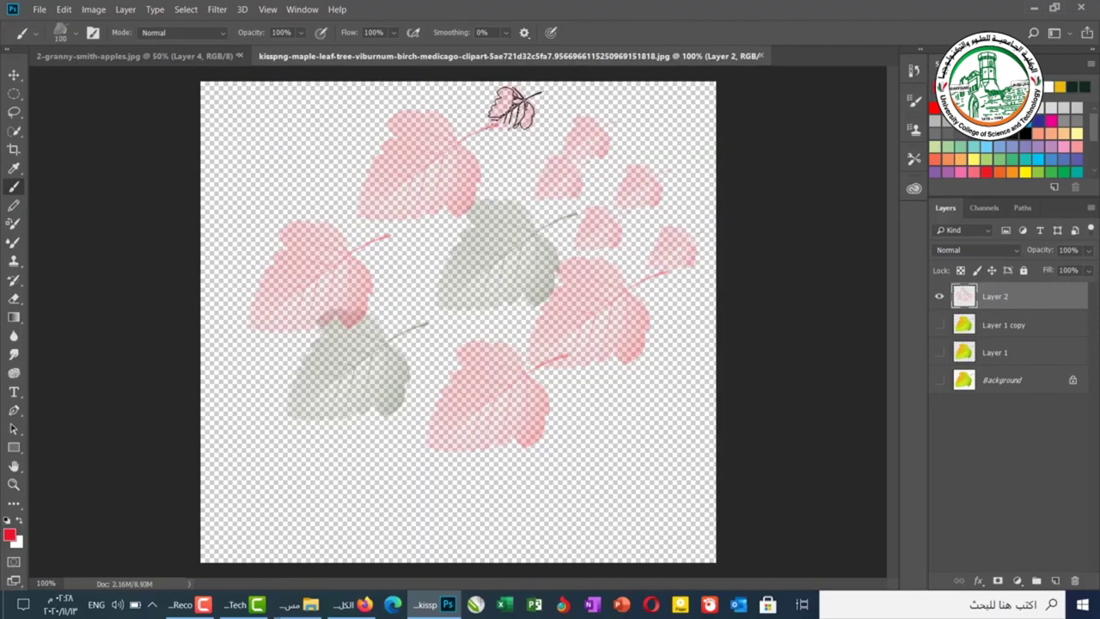
{"action": "left_click", "coordinate": [280, 129]}
{"action": "left_click", "coordinate": [247, 188]}
{"action": "left_click", "coordinate": [305, 178]}
{"action": "left_click", "coordinate": [233, 335]}
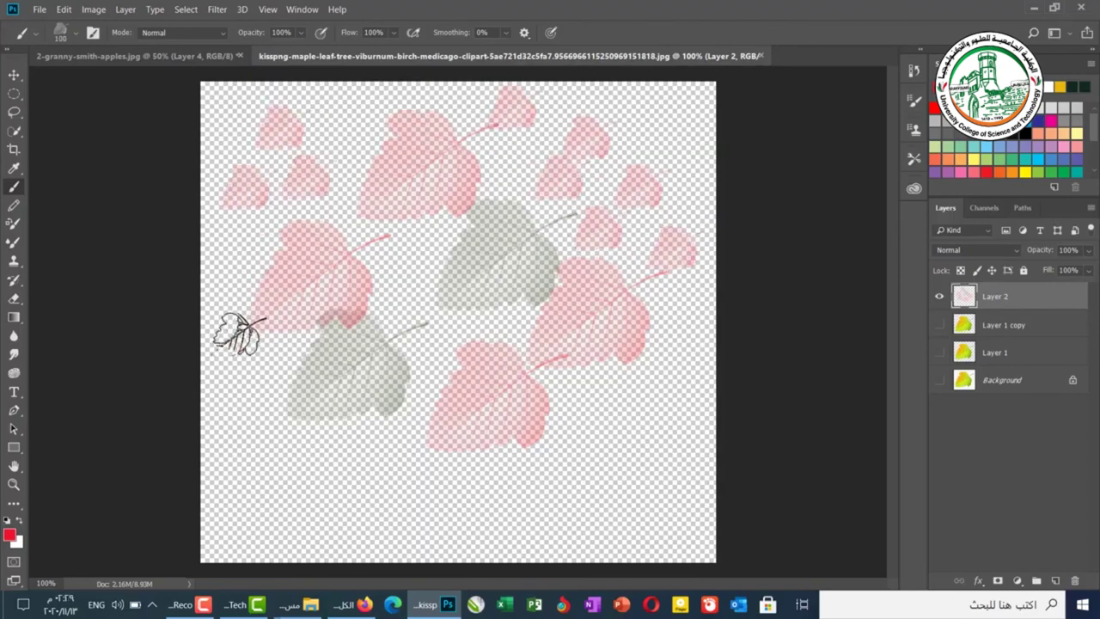
Stamp five small red leaves around the lower canvas, and paint one continuous curved leaf-brush stroke from the centre around to the left side.
{"action": "left_click", "coordinate": [247, 464]}
{"action": "left_click", "coordinate": [328, 487]}
{"action": "left_click", "coordinate": [451, 497]}
{"action": "left_click", "coordinate": [637, 471]}
{"action": "left_click", "coordinate": [658, 409]}
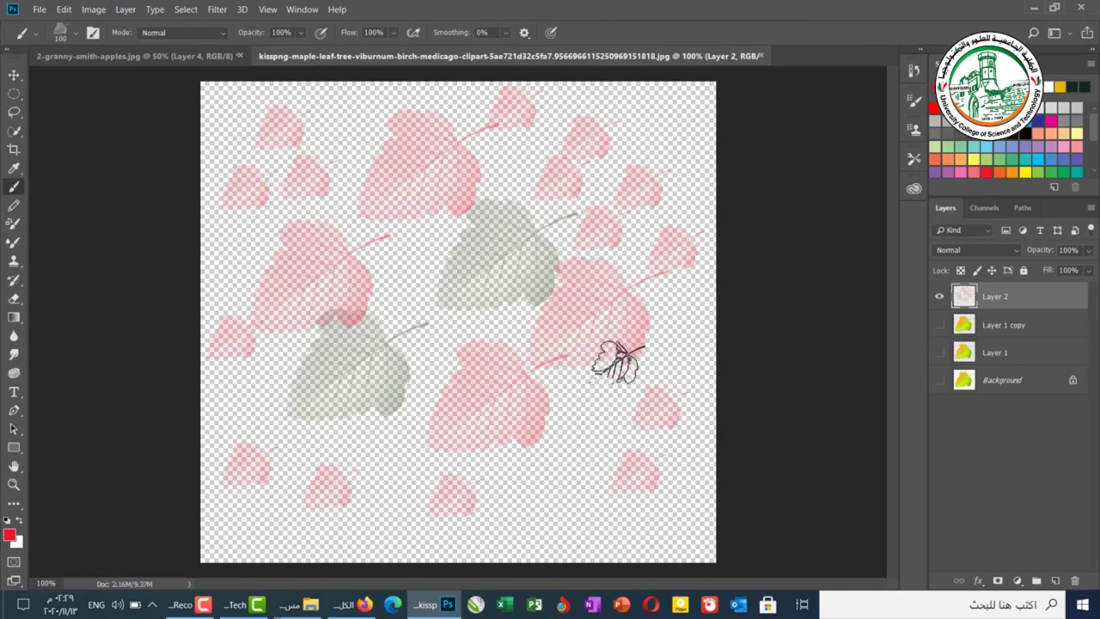
{"action": "mouse_move", "coordinate": [494, 221]}
{"action": "left_mouse_down"}
{"action": "mouse_move", "coordinate": [564, 383]}
{"action": "mouse_move", "coordinate": [497, 471]}
{"action": "mouse_move", "coordinate": [234, 316]}
{"action": "left_mouse_up"}
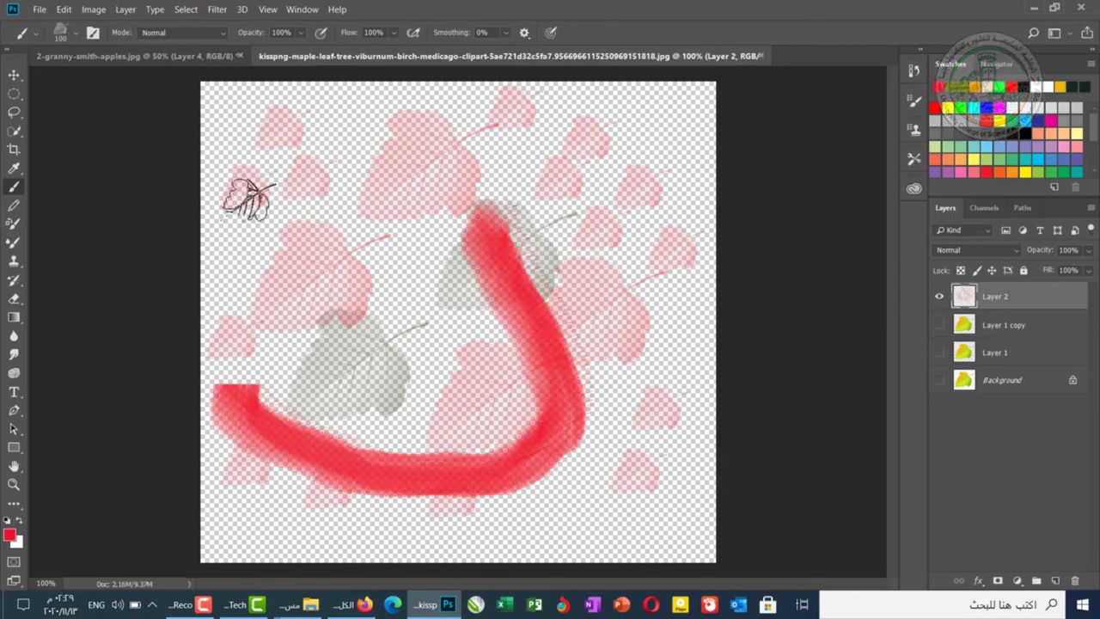